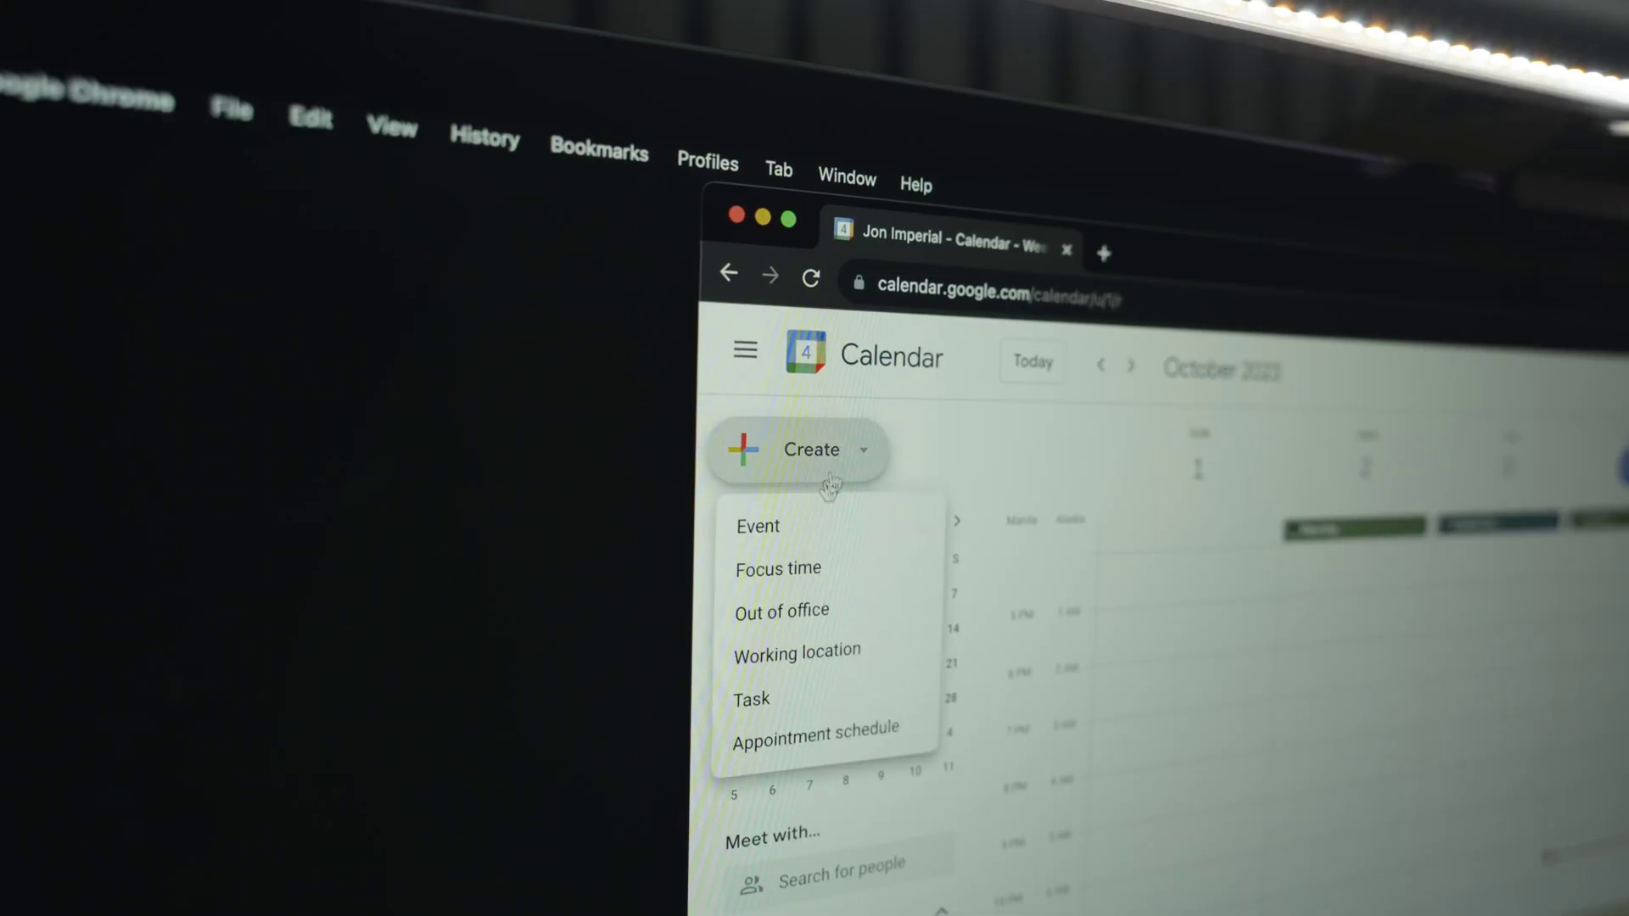
Step: Add a 'Pickup iPhone 15 Pro Max' event to the Google Calendar week and view its details
click(750, 526)
text(Pickup iPhone 15)
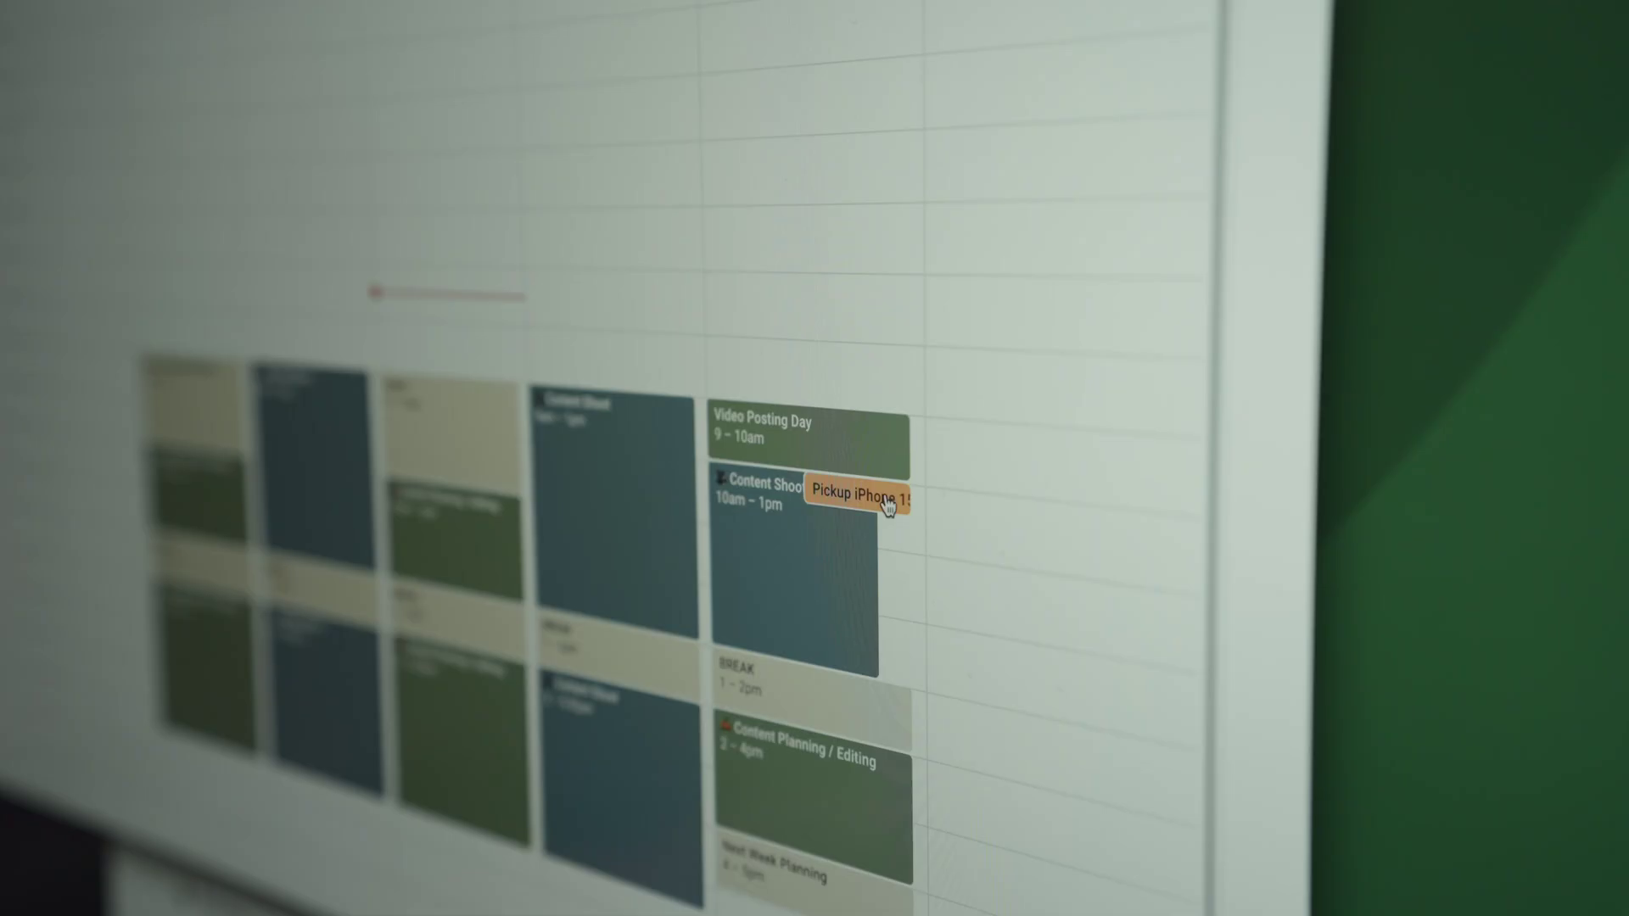
click(887, 507)
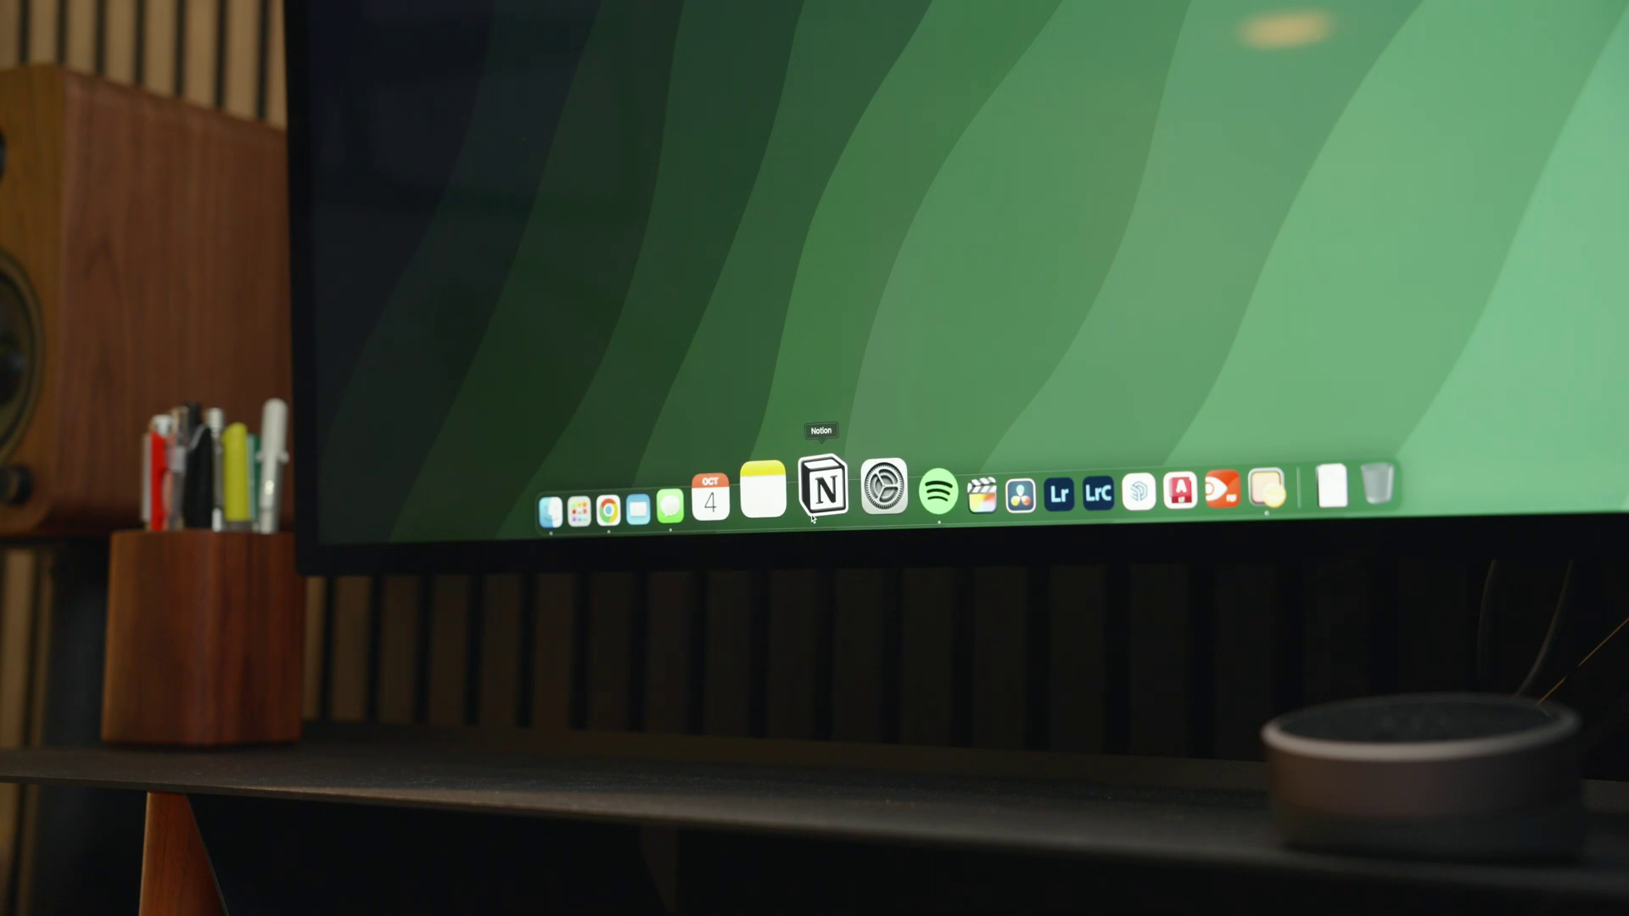
Step: Launch Notion from the Dock to reach the Command Center page
click(812, 518)
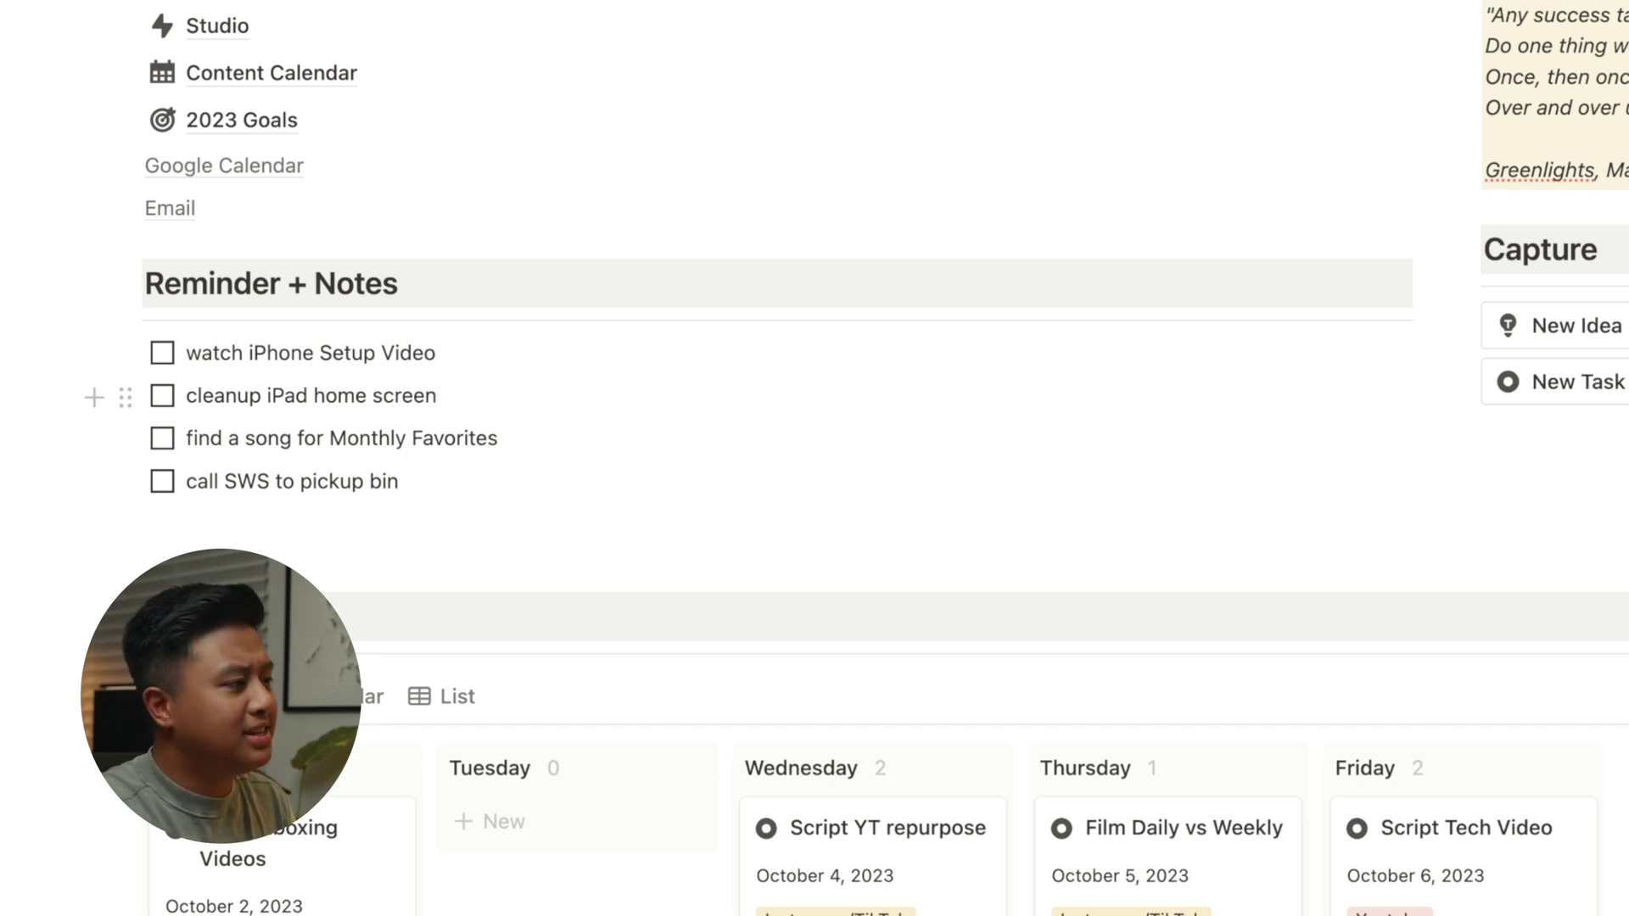
click(436, 395)
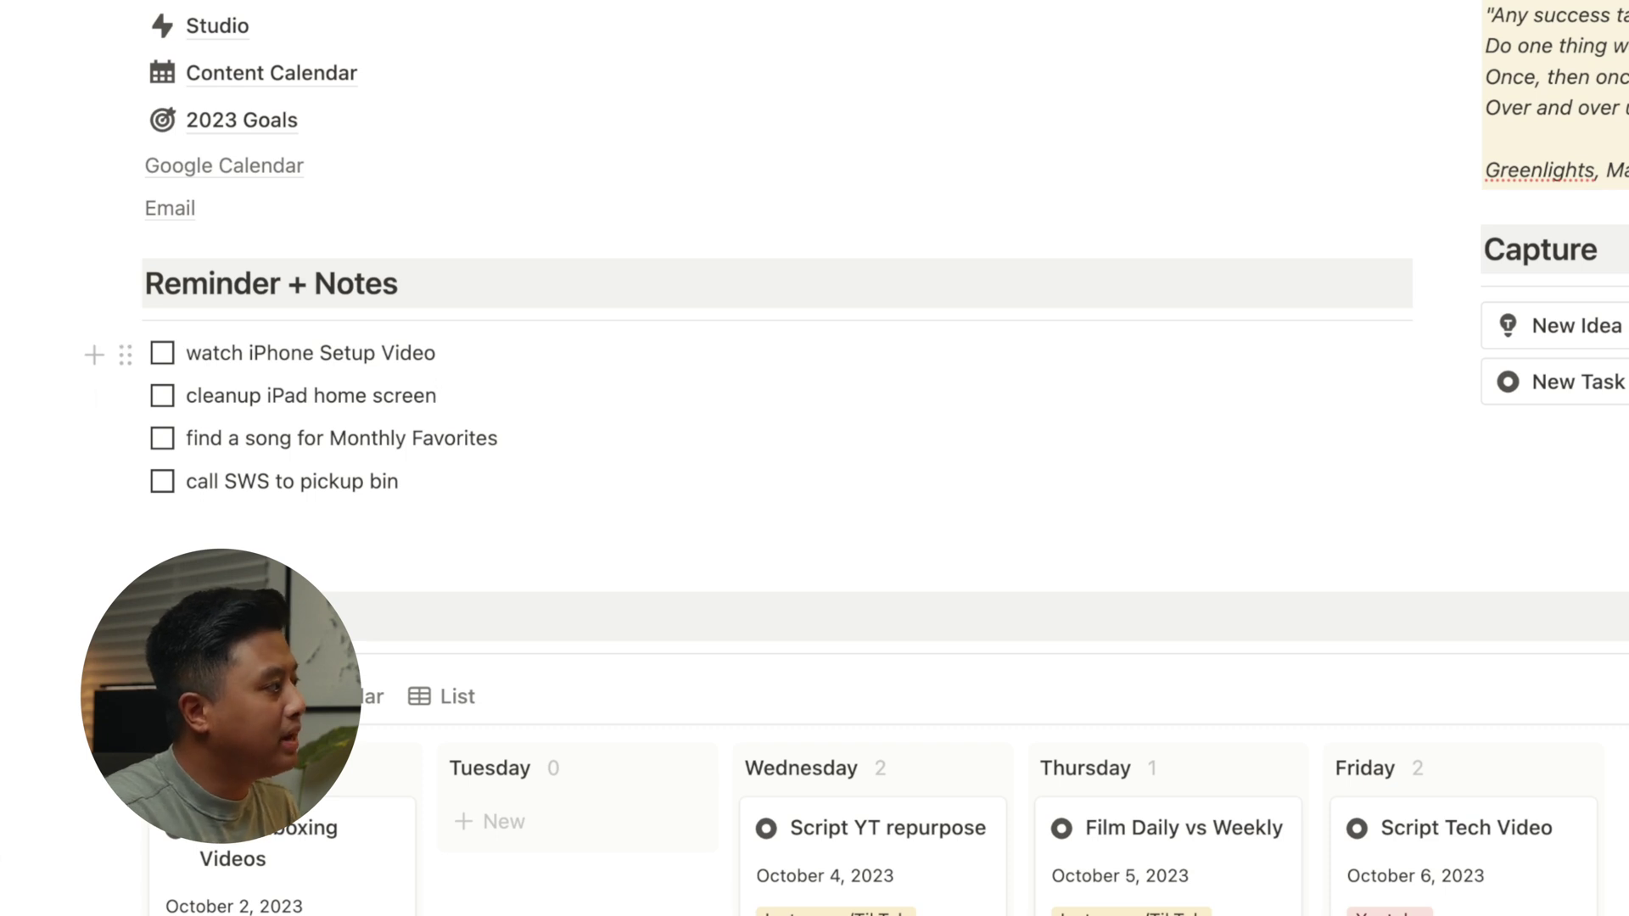
drag(436, 353, 186, 353)
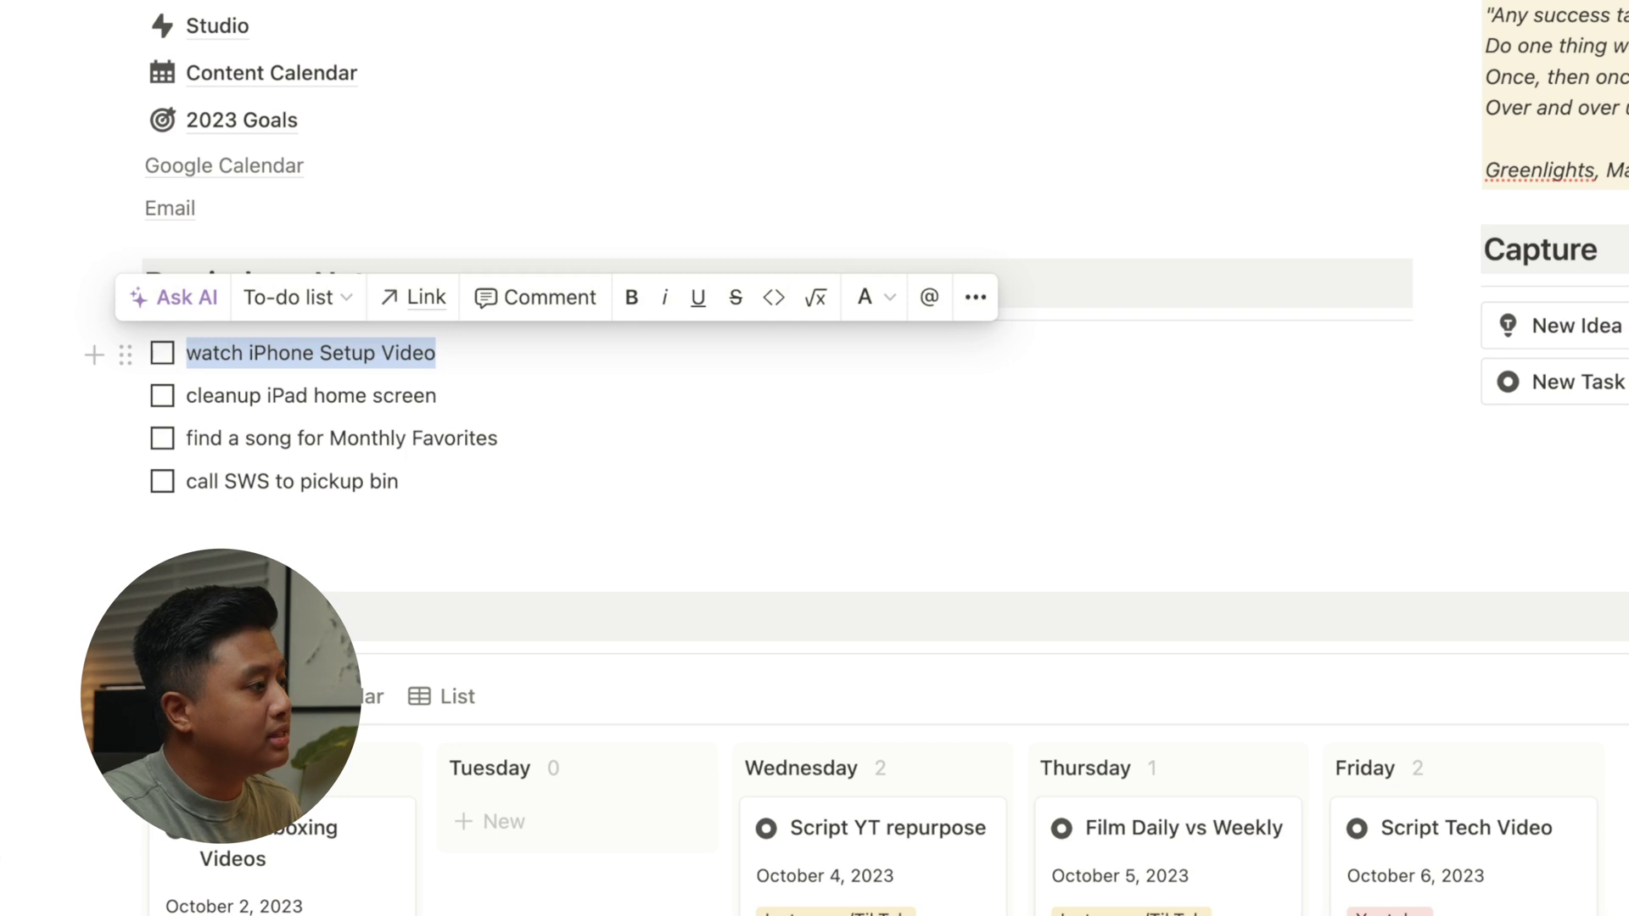
drag(436, 396, 186, 395)
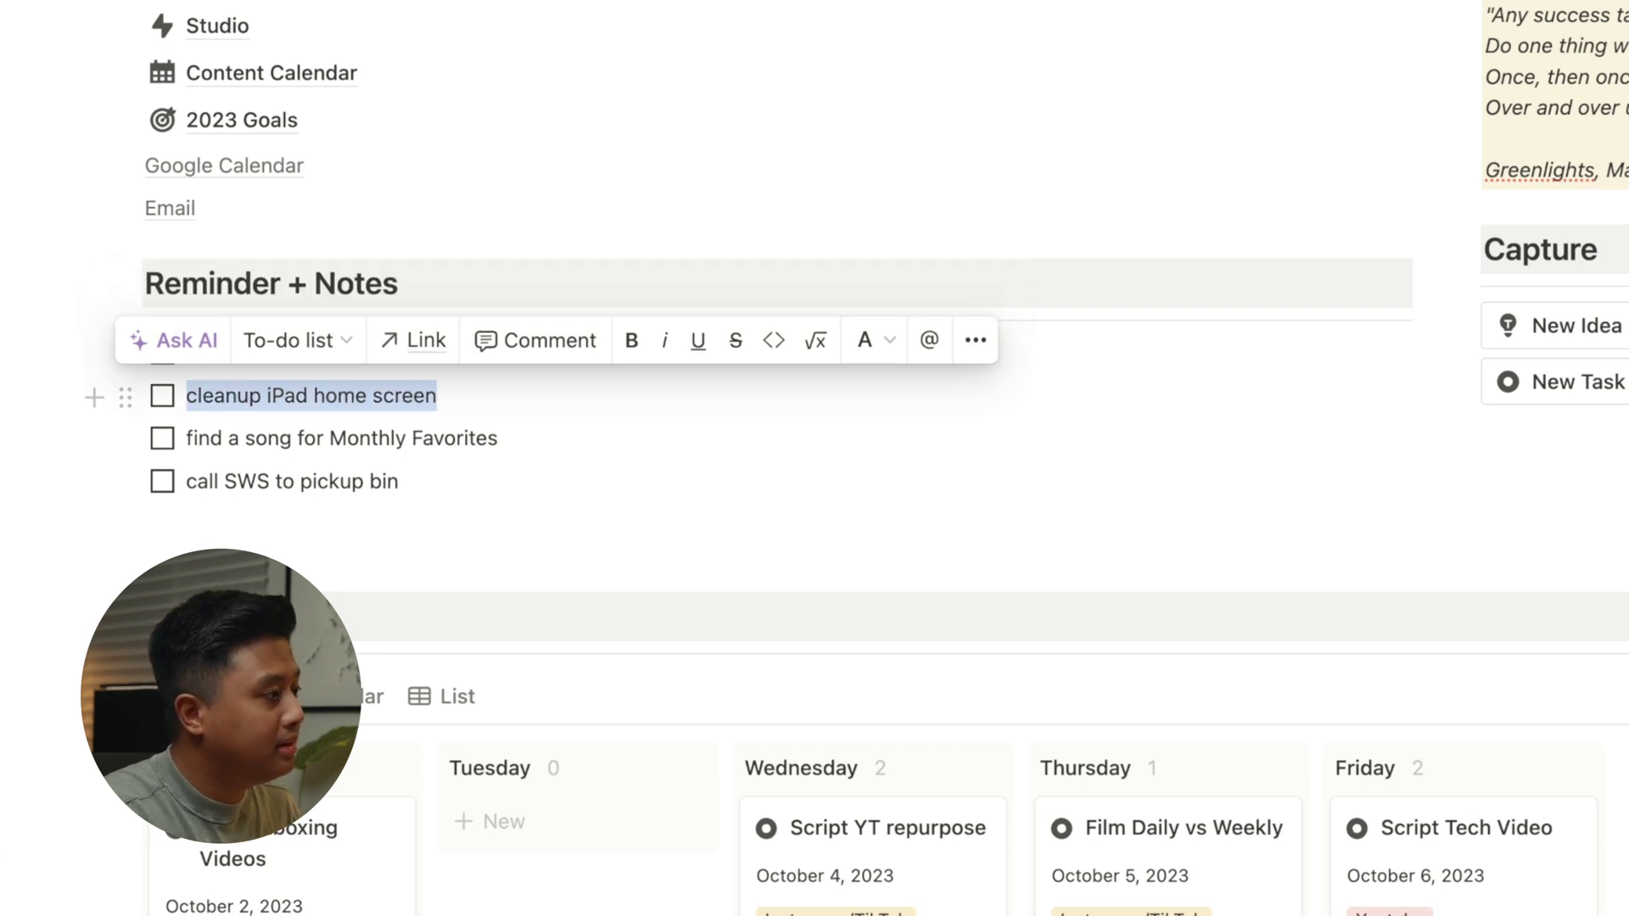
key(Escape)
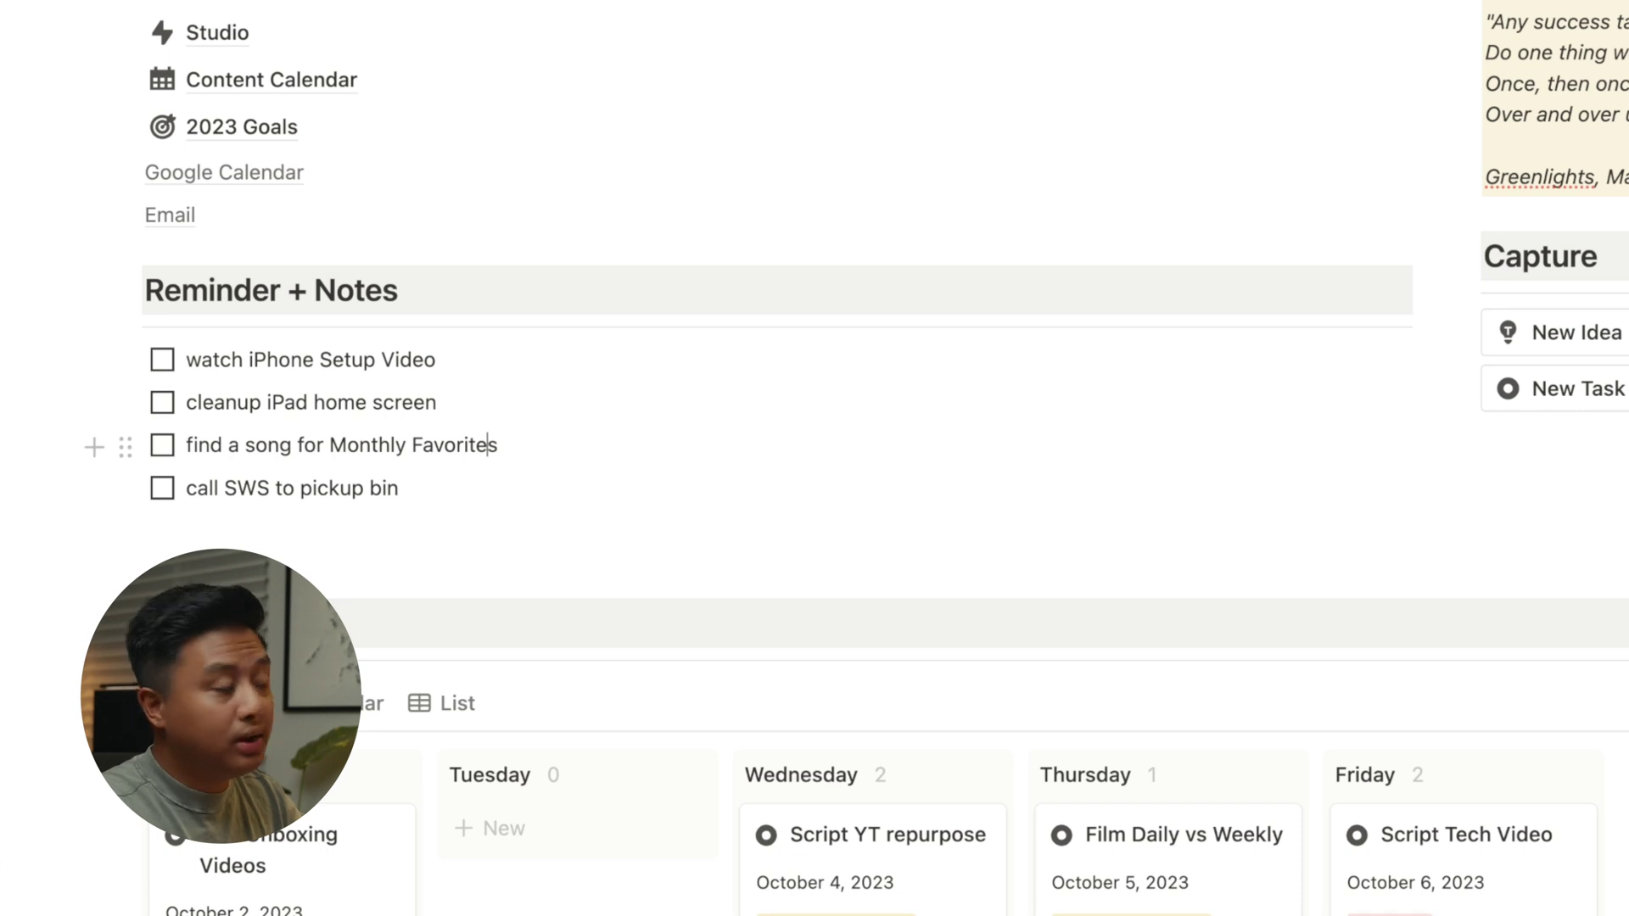
key(shift+alt+Left)
key(shift+super+Left)
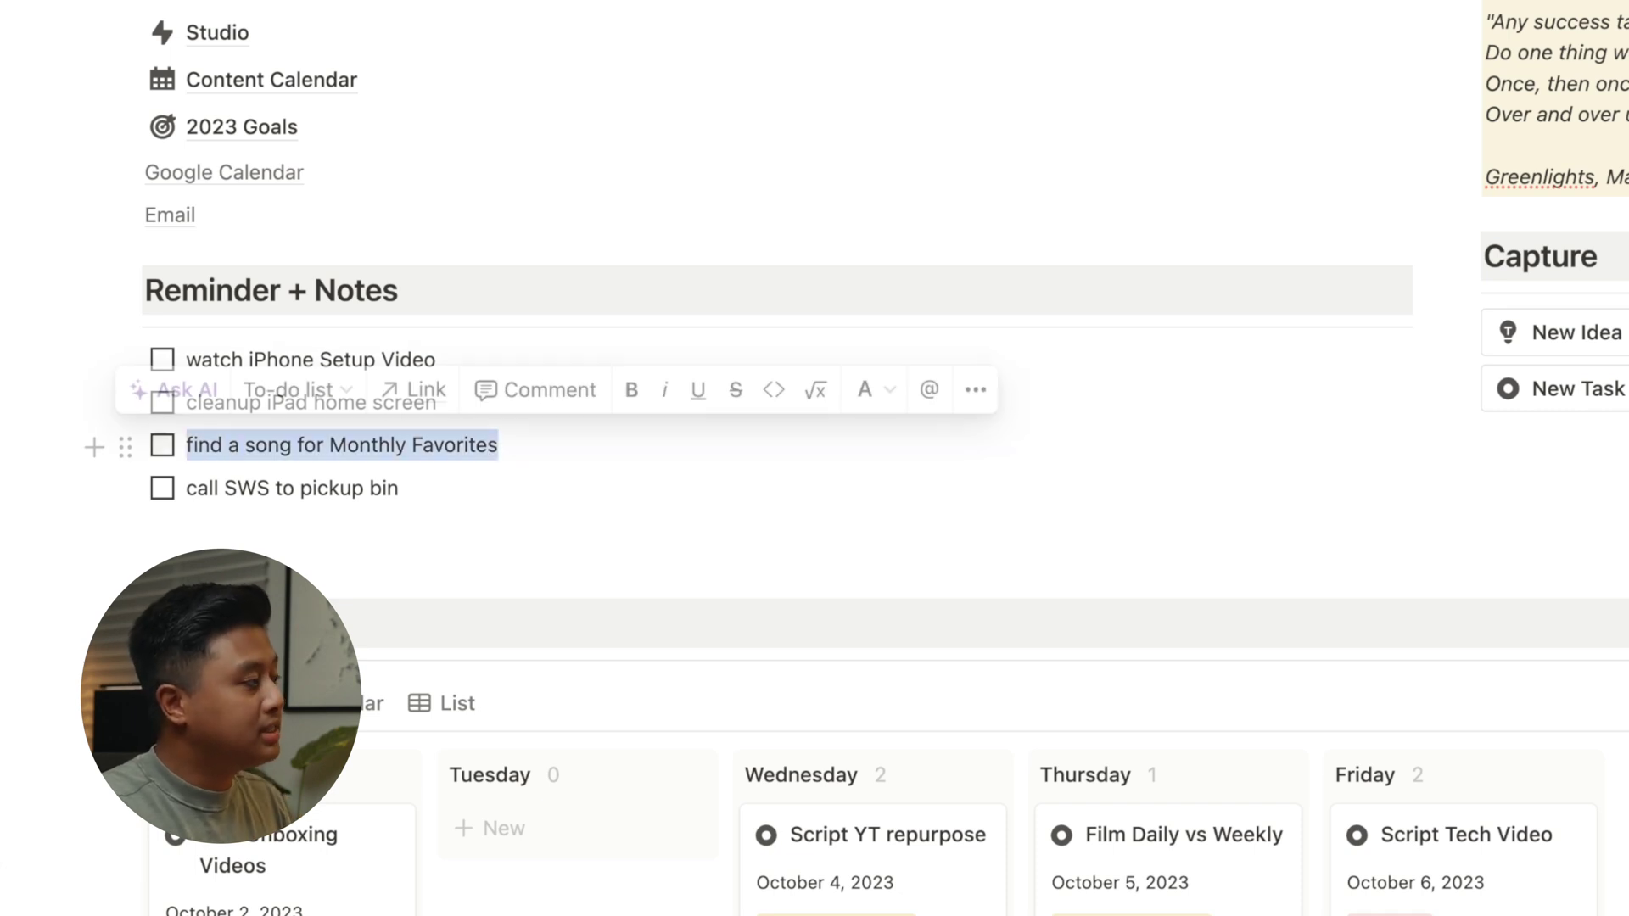
key(Right)
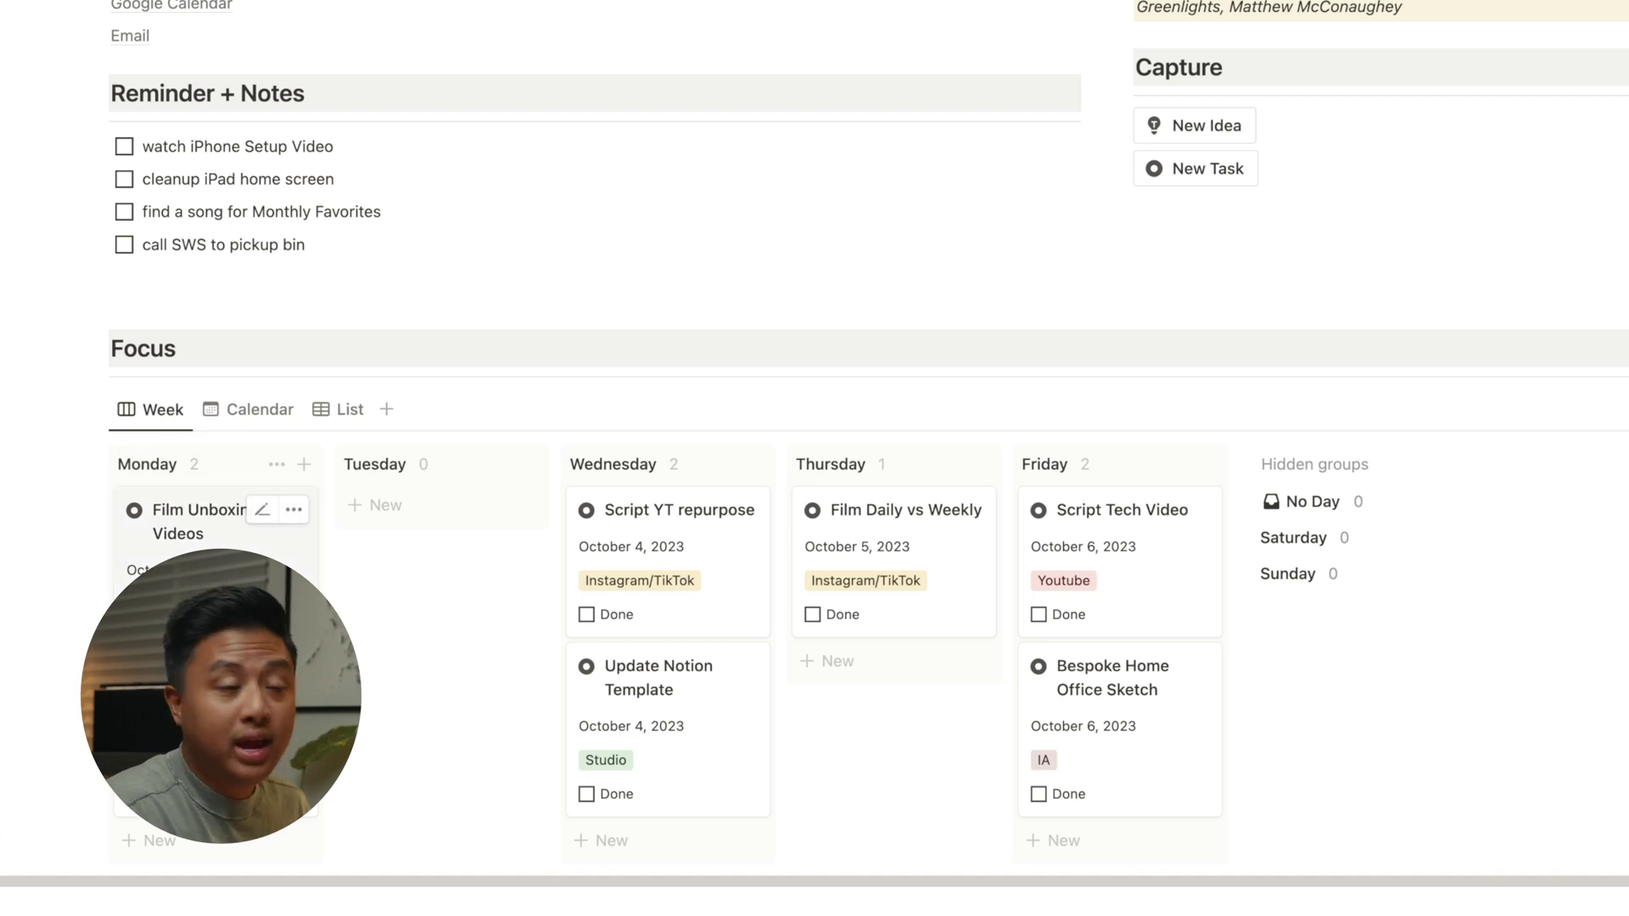
Step: Change the Film Unboxing Videos deadline to Tuesday, October 3
click(145, 569)
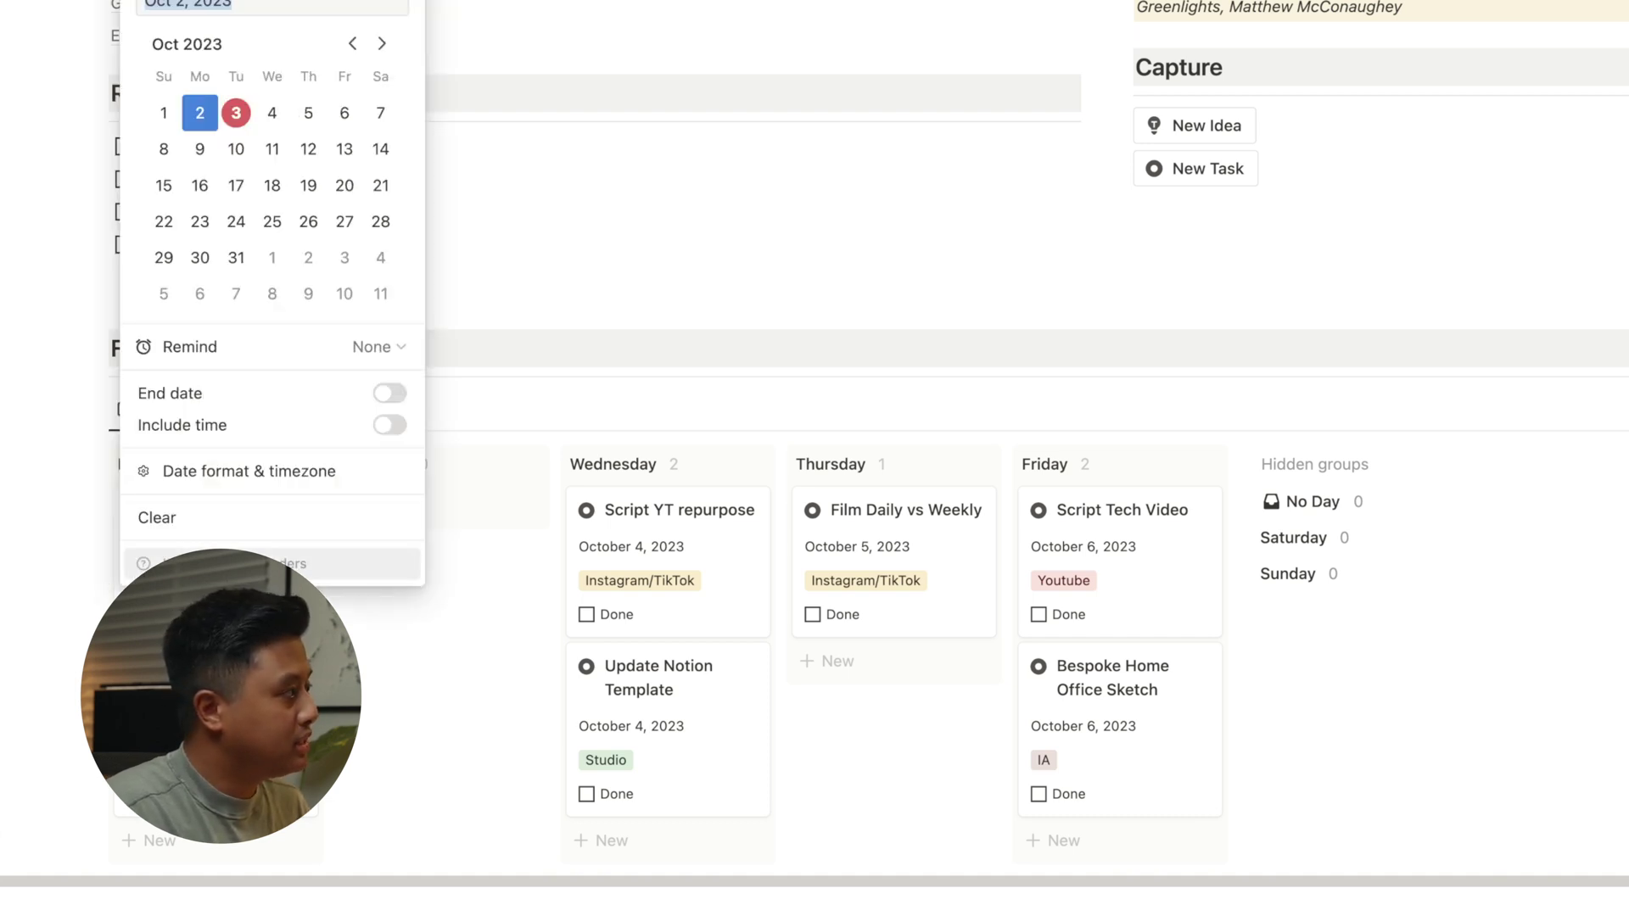
click(236, 113)
key(Escape)
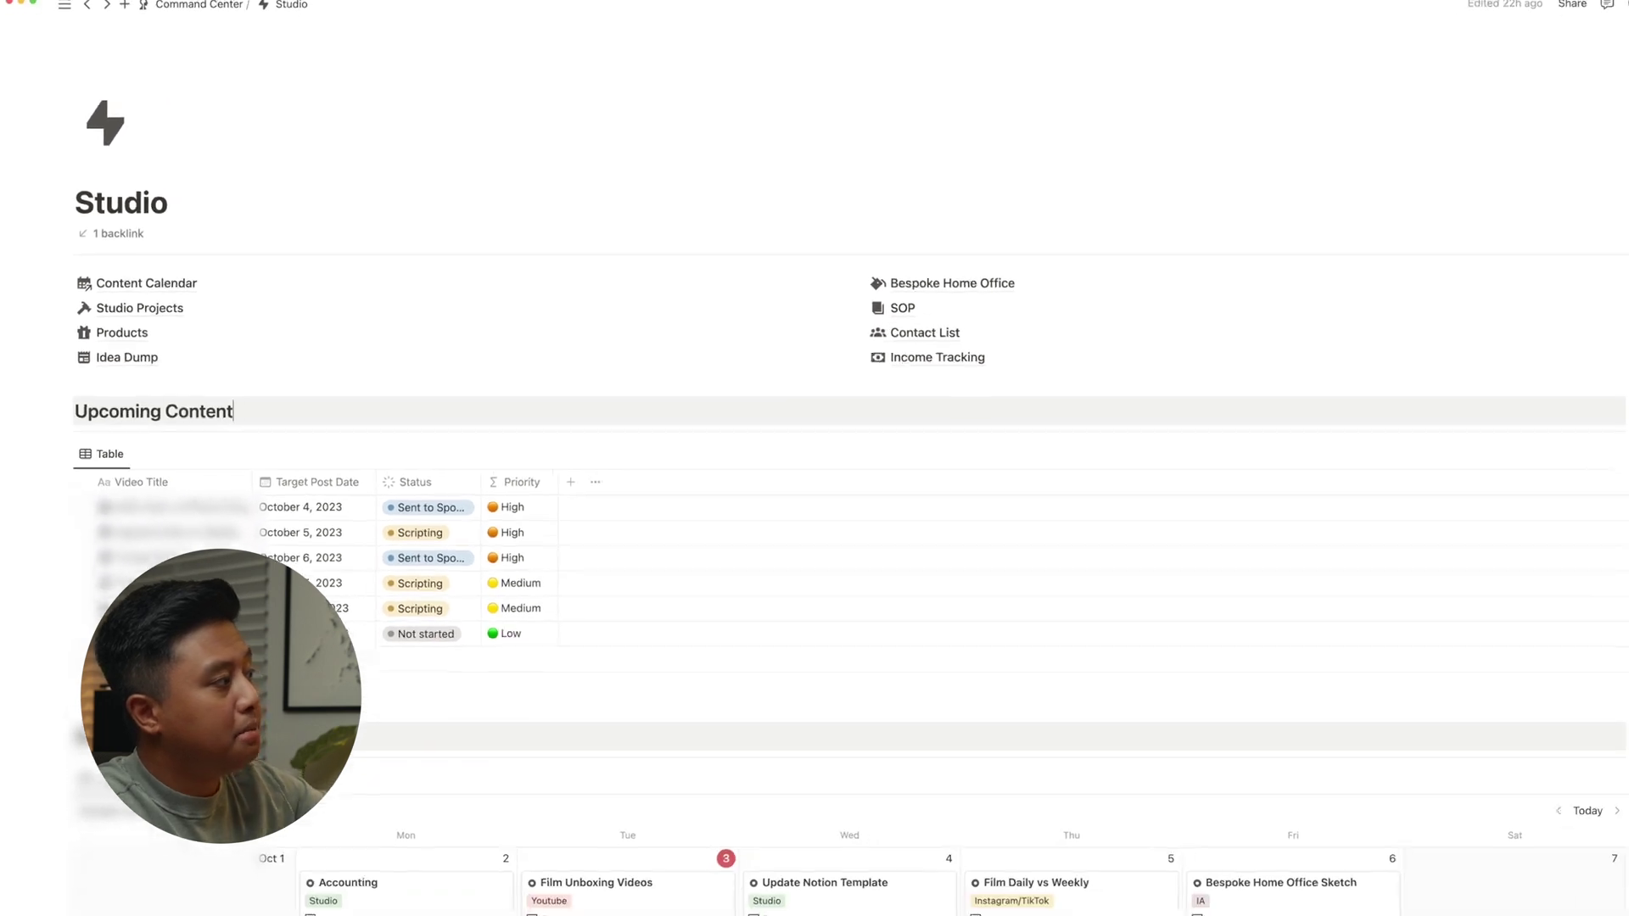
Step: Step the Studio Tasks calendar to October 1–7 and add a task on Monday, October 2
drag(95, 279, 292, 279)
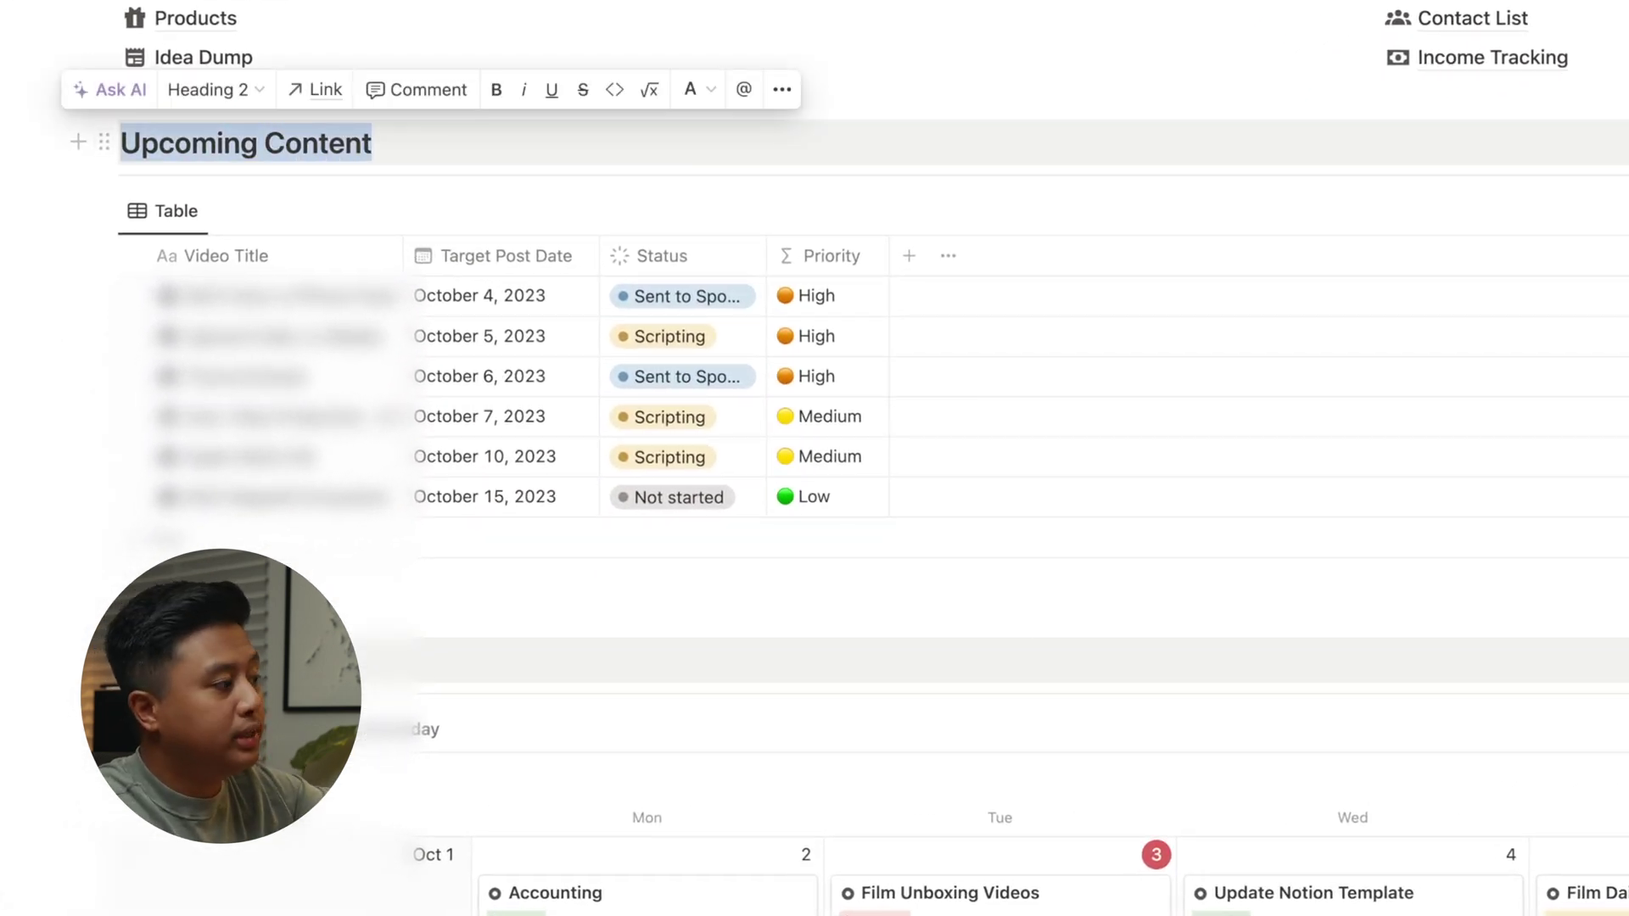
click(373, 143)
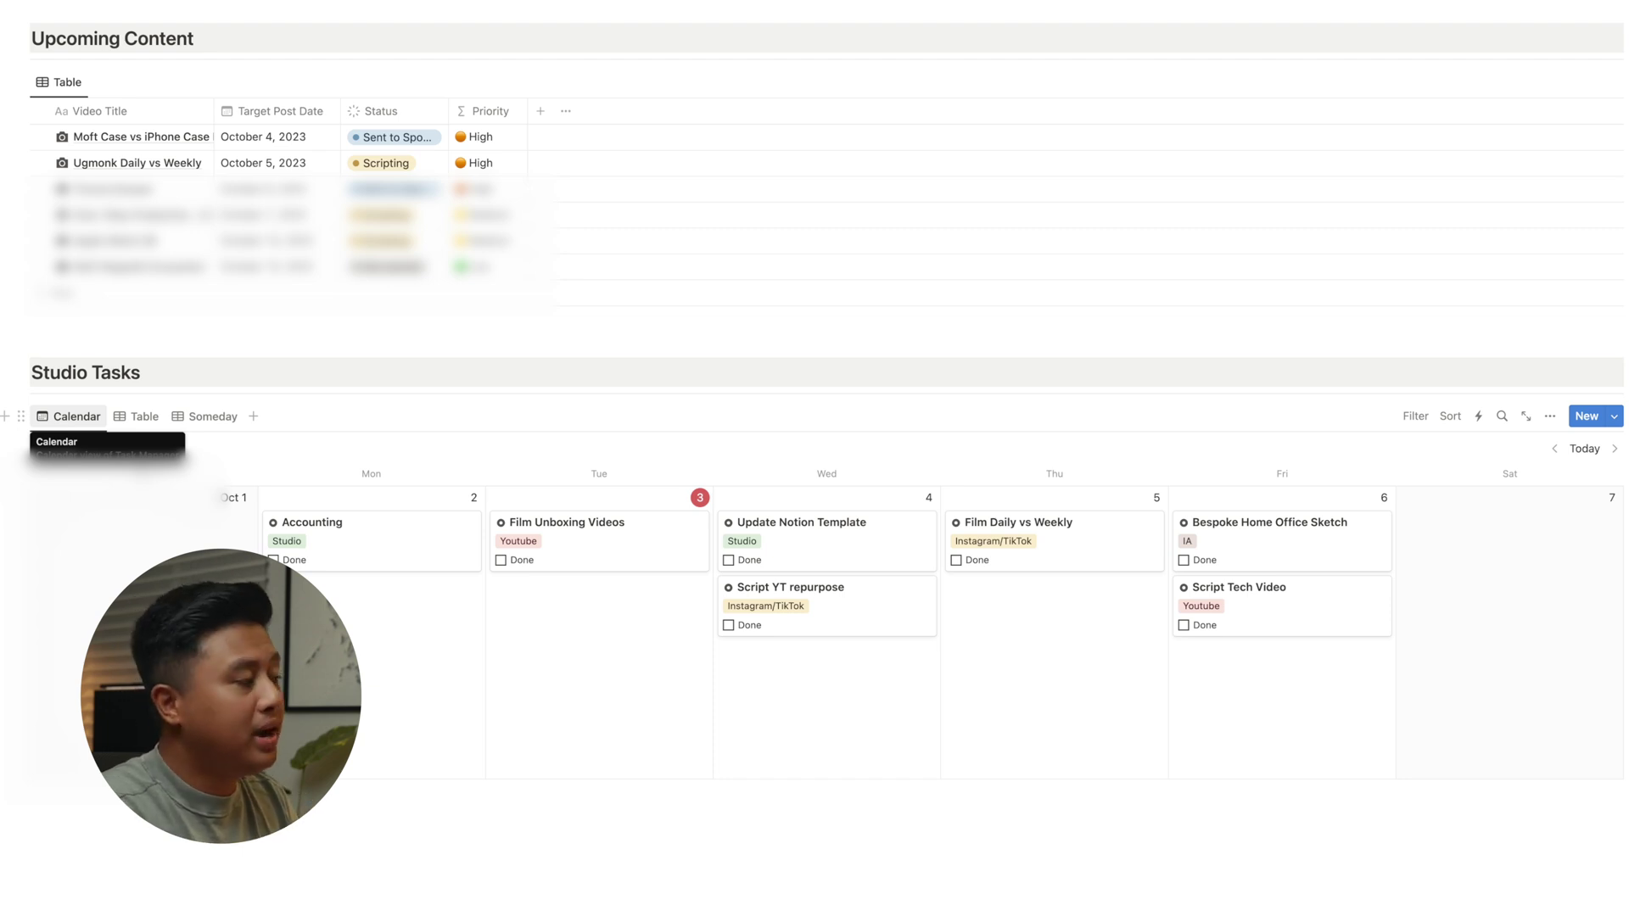
click(1554, 448)
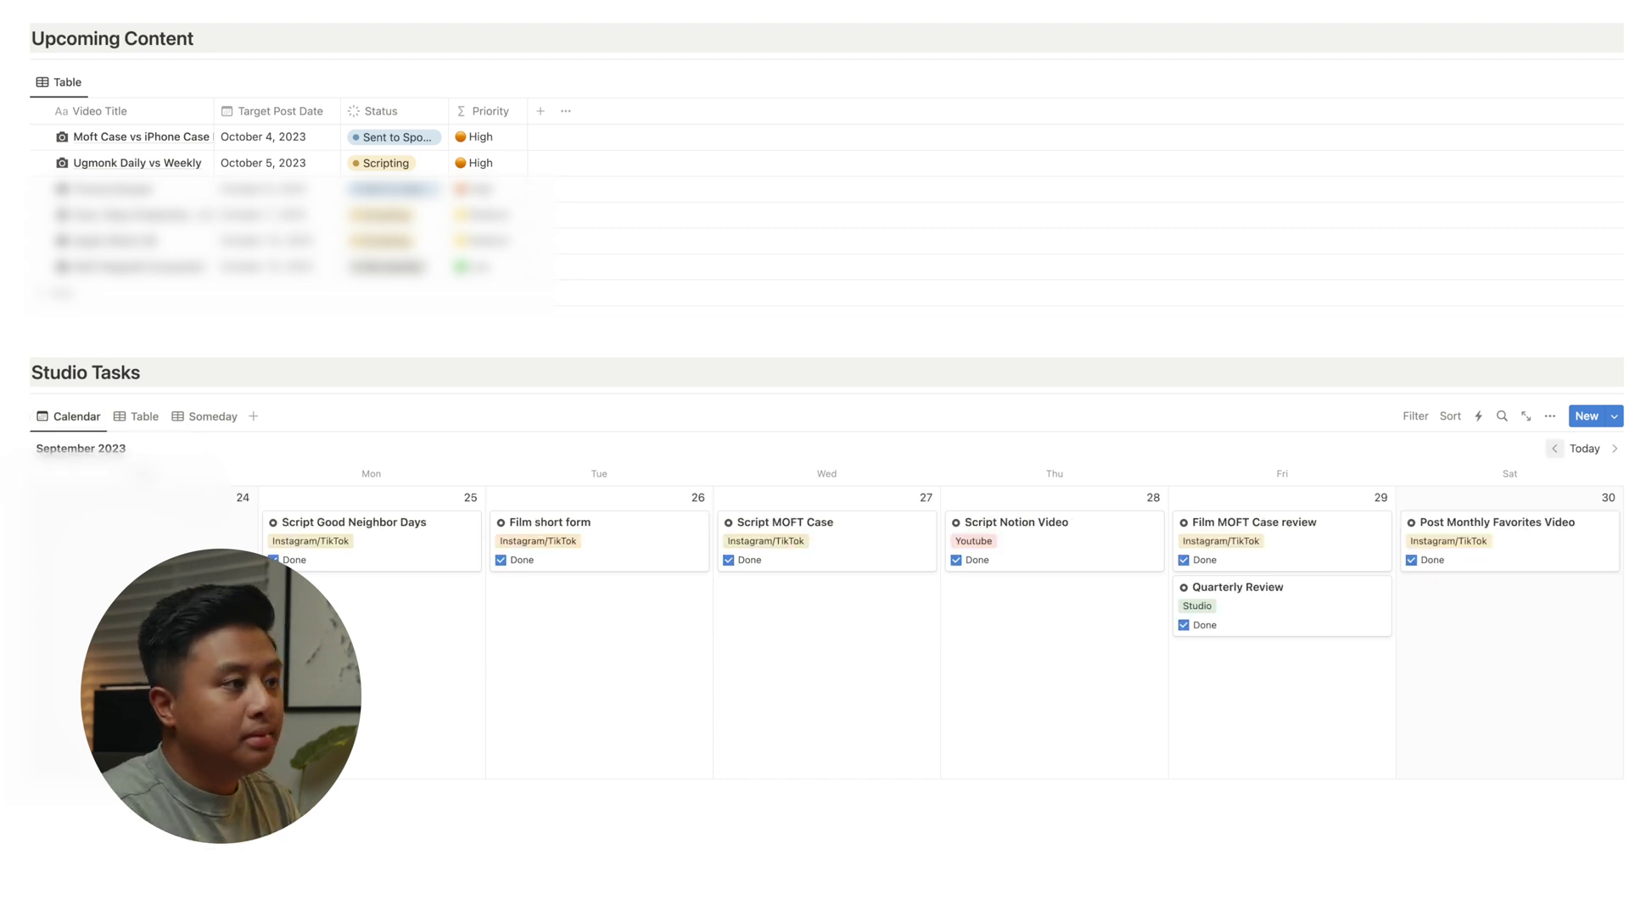
click(1614, 448)
click(1555, 448)
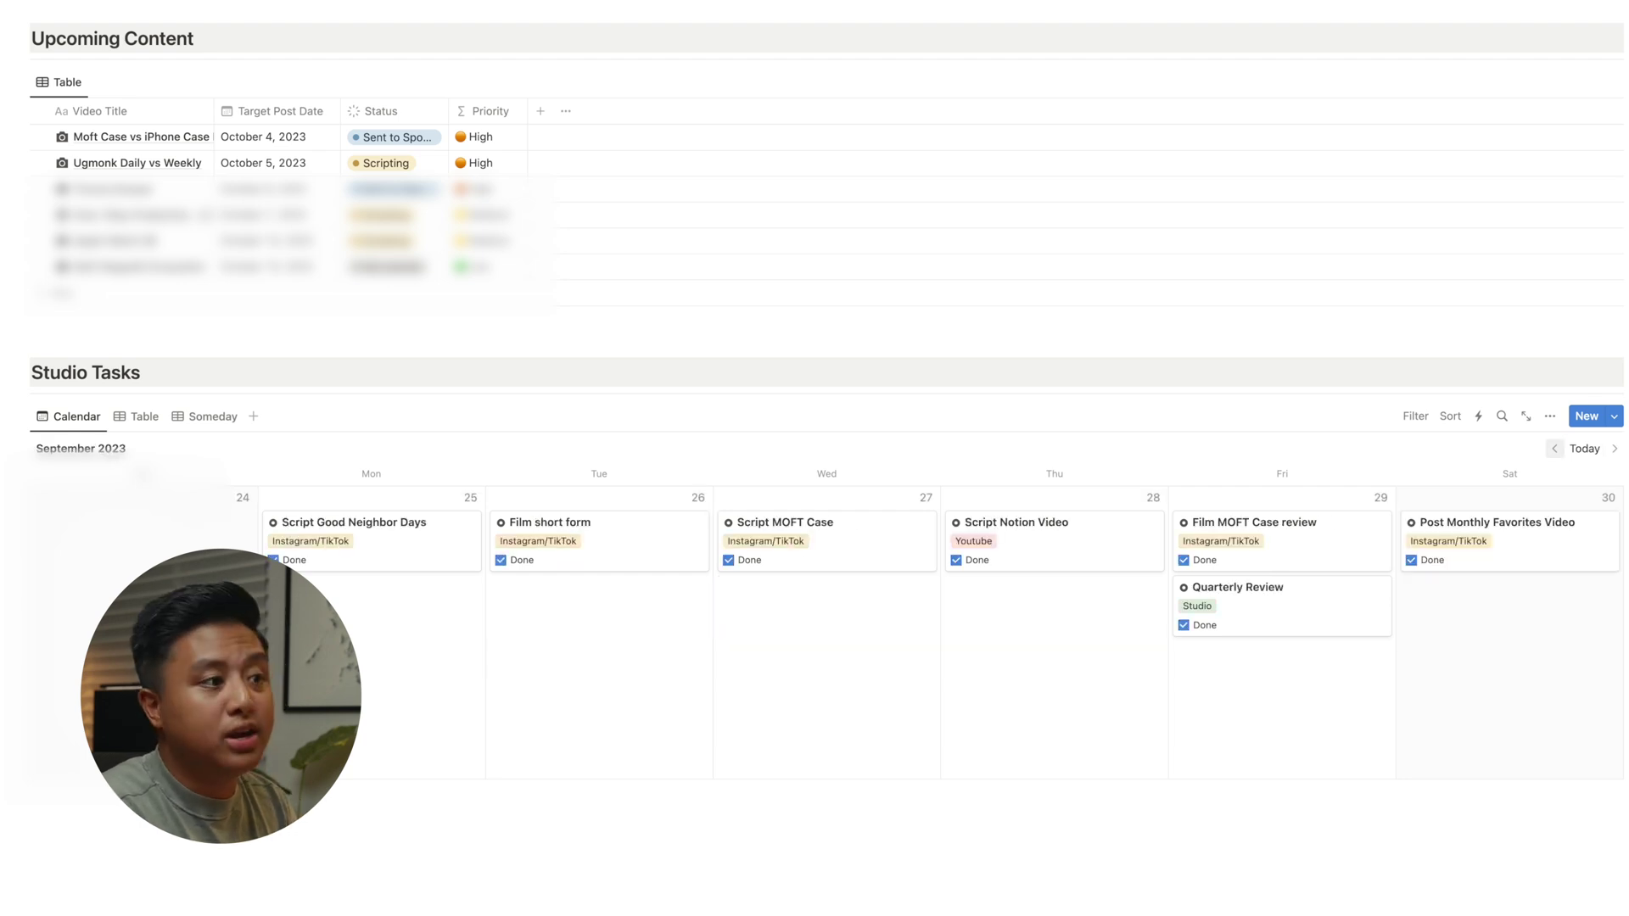
click(1614, 448)
click(1615, 448)
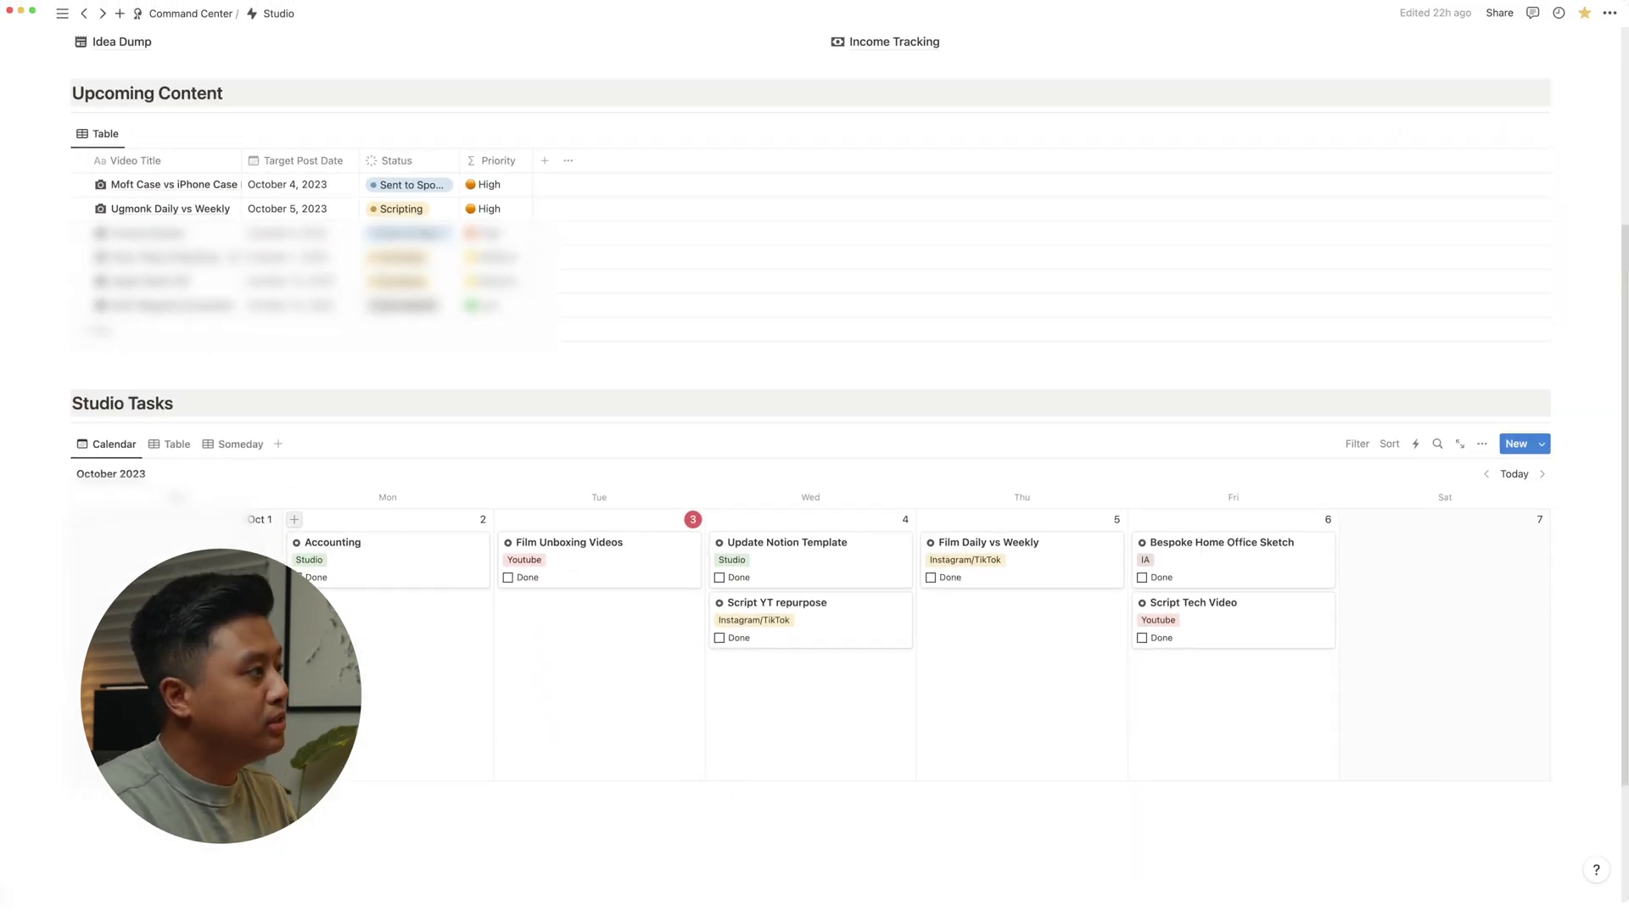
click(294, 519)
Step: Title the October 2 task 'Create Shotlist', then reopen it to check its Platform and Video List
text(Creat)
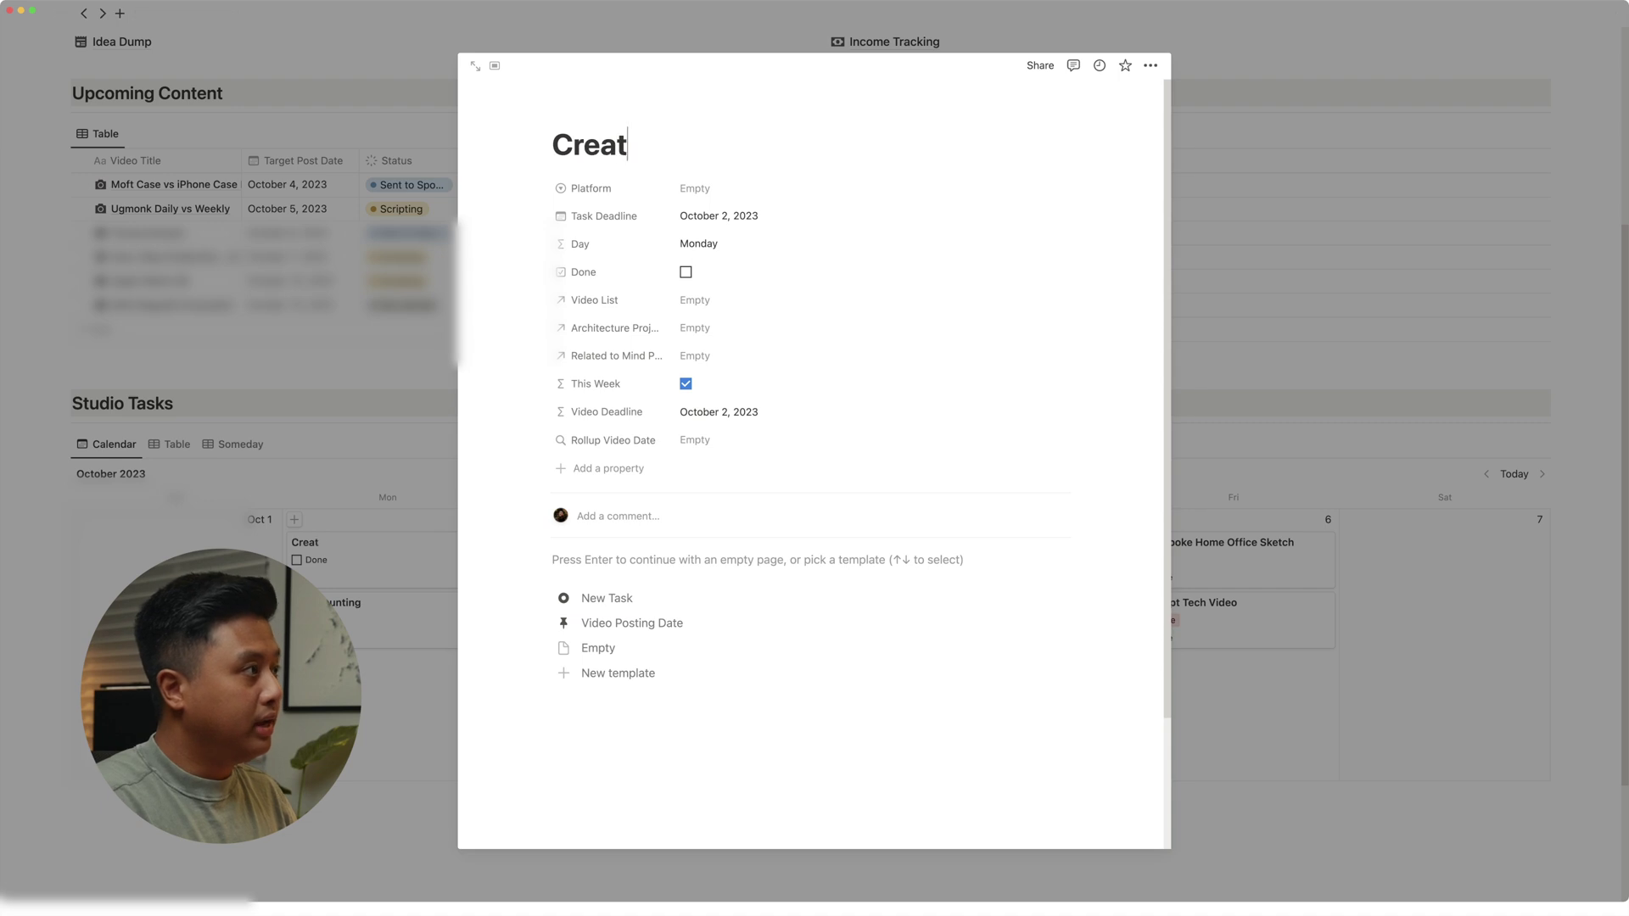
text(e Shotlist)
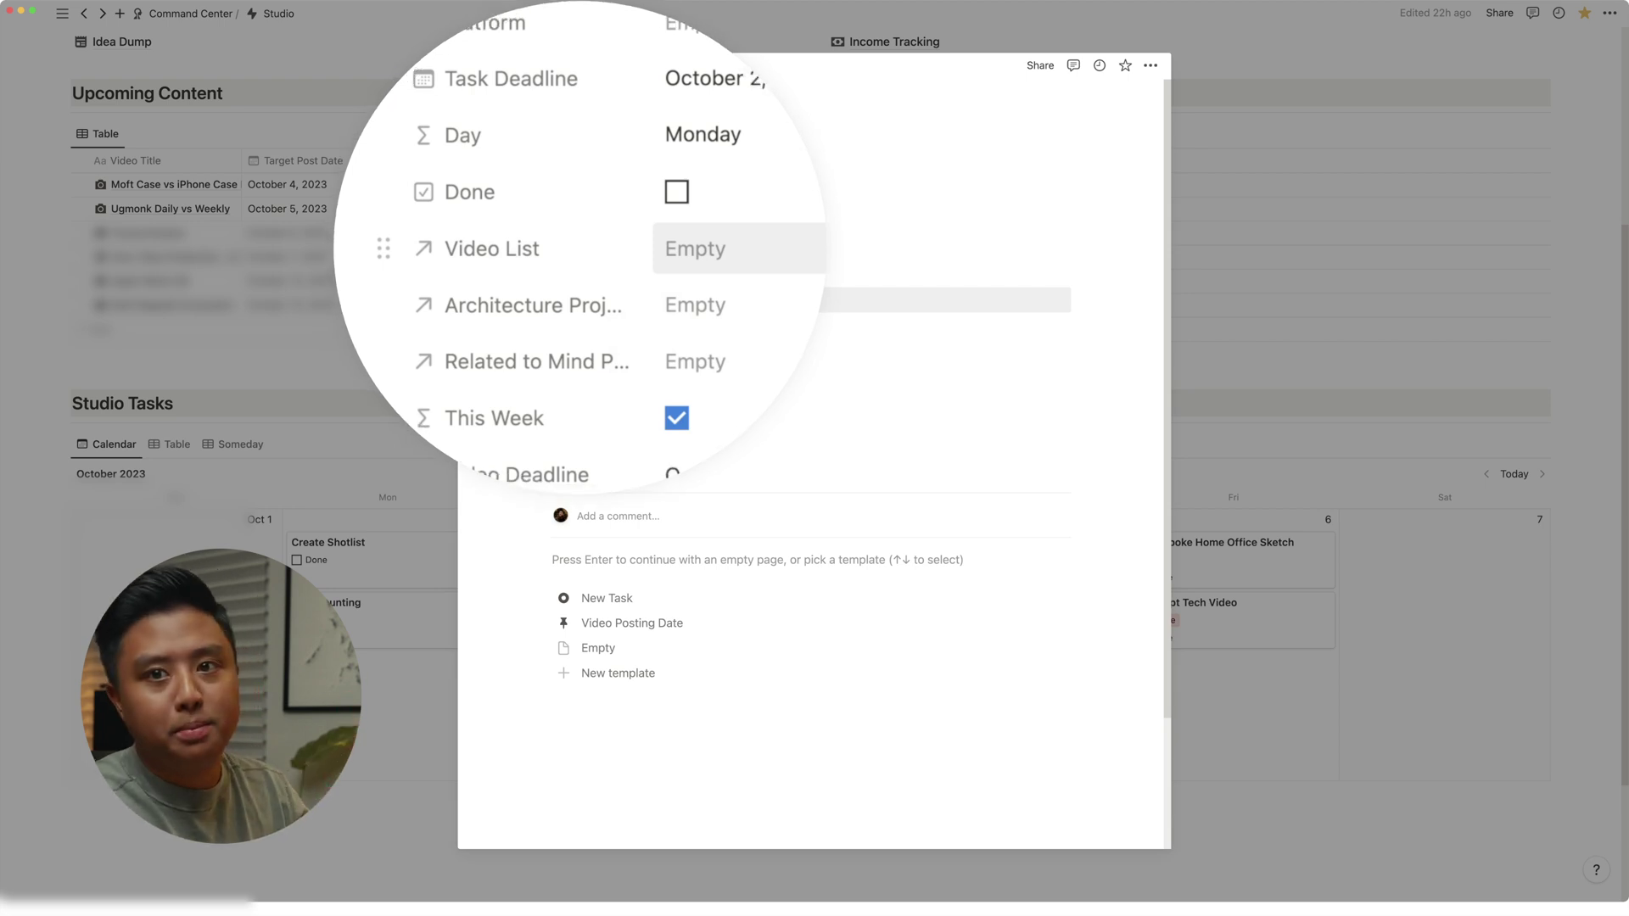
key(Escape)
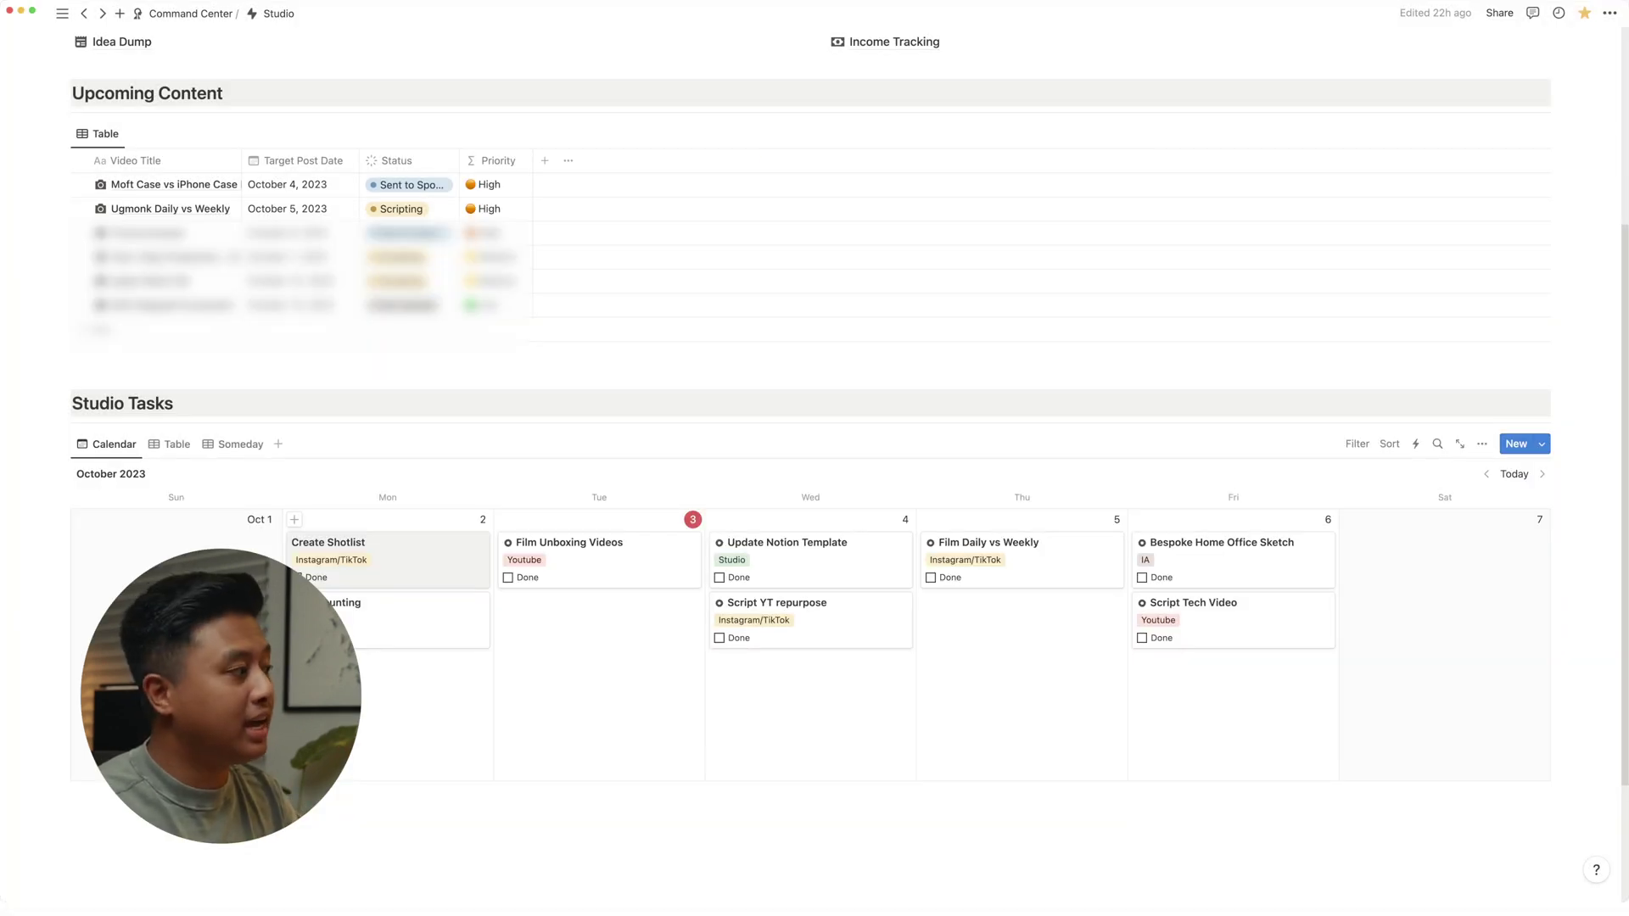
click(328, 542)
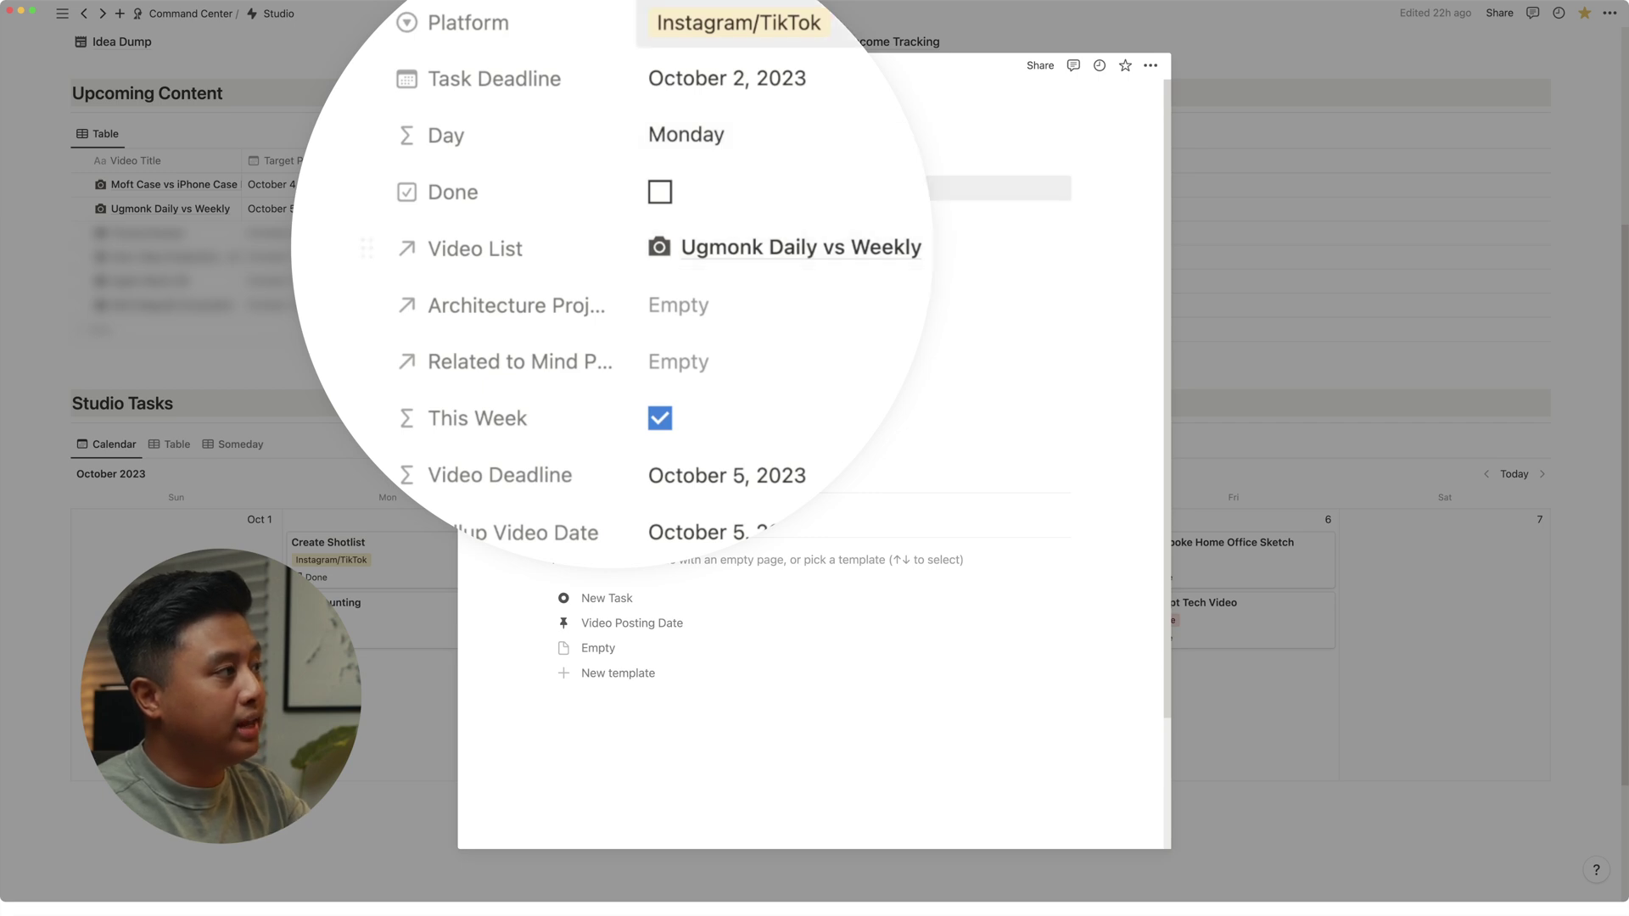
Step: Close Create Shotlist and reschedule the Film Daily vs Weekly Task Deadline to October 3
key(Escape)
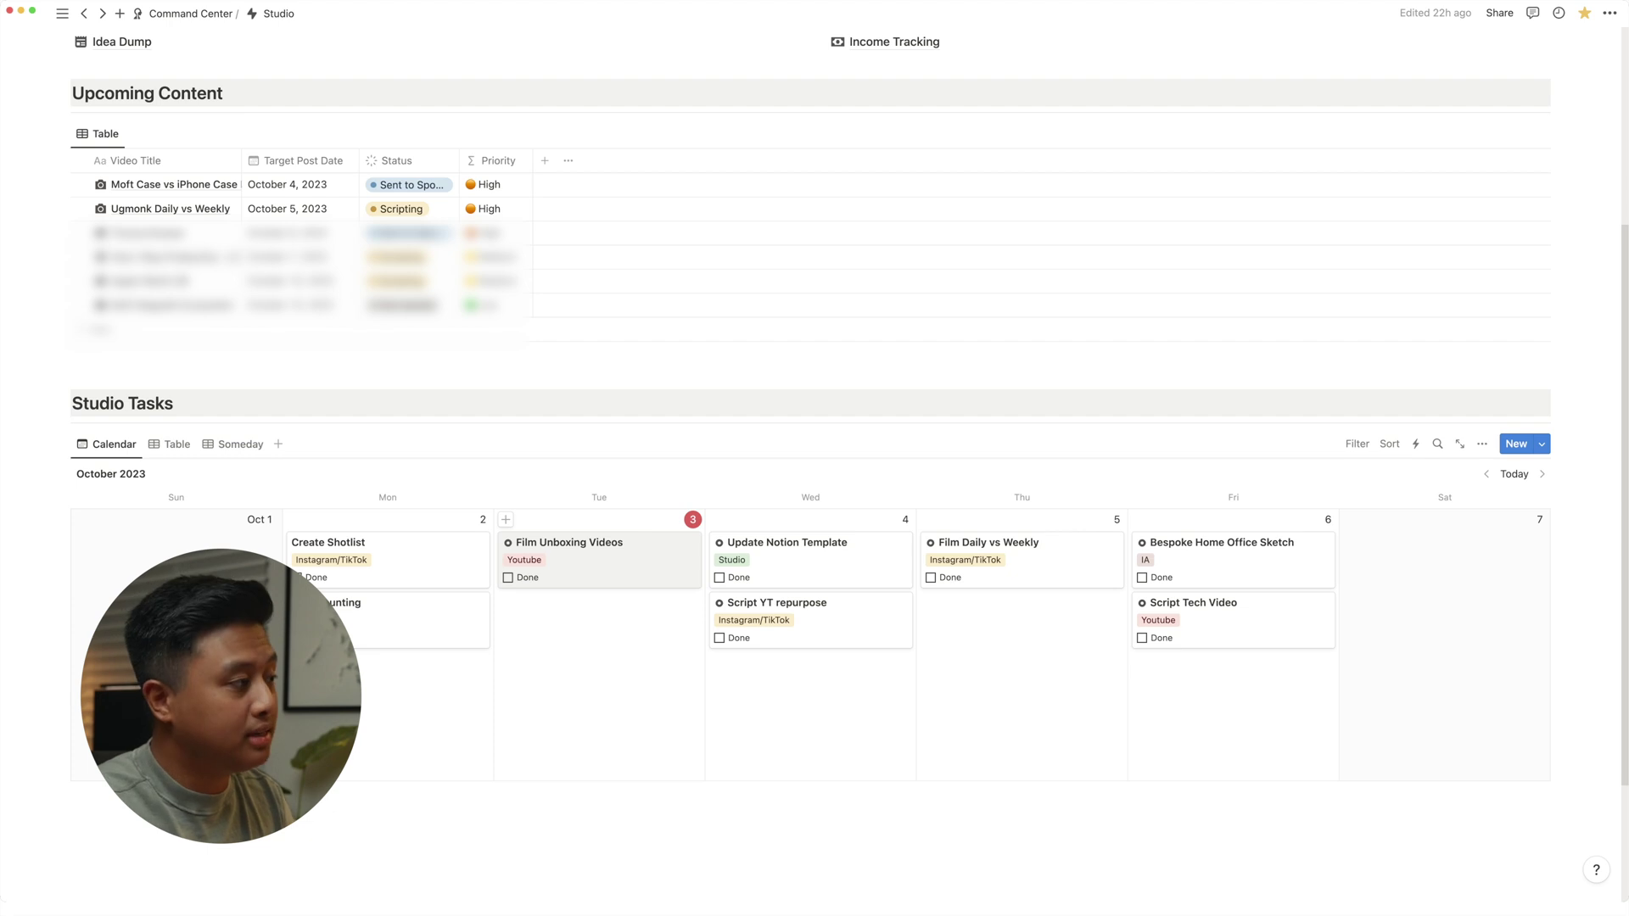
click(1023, 547)
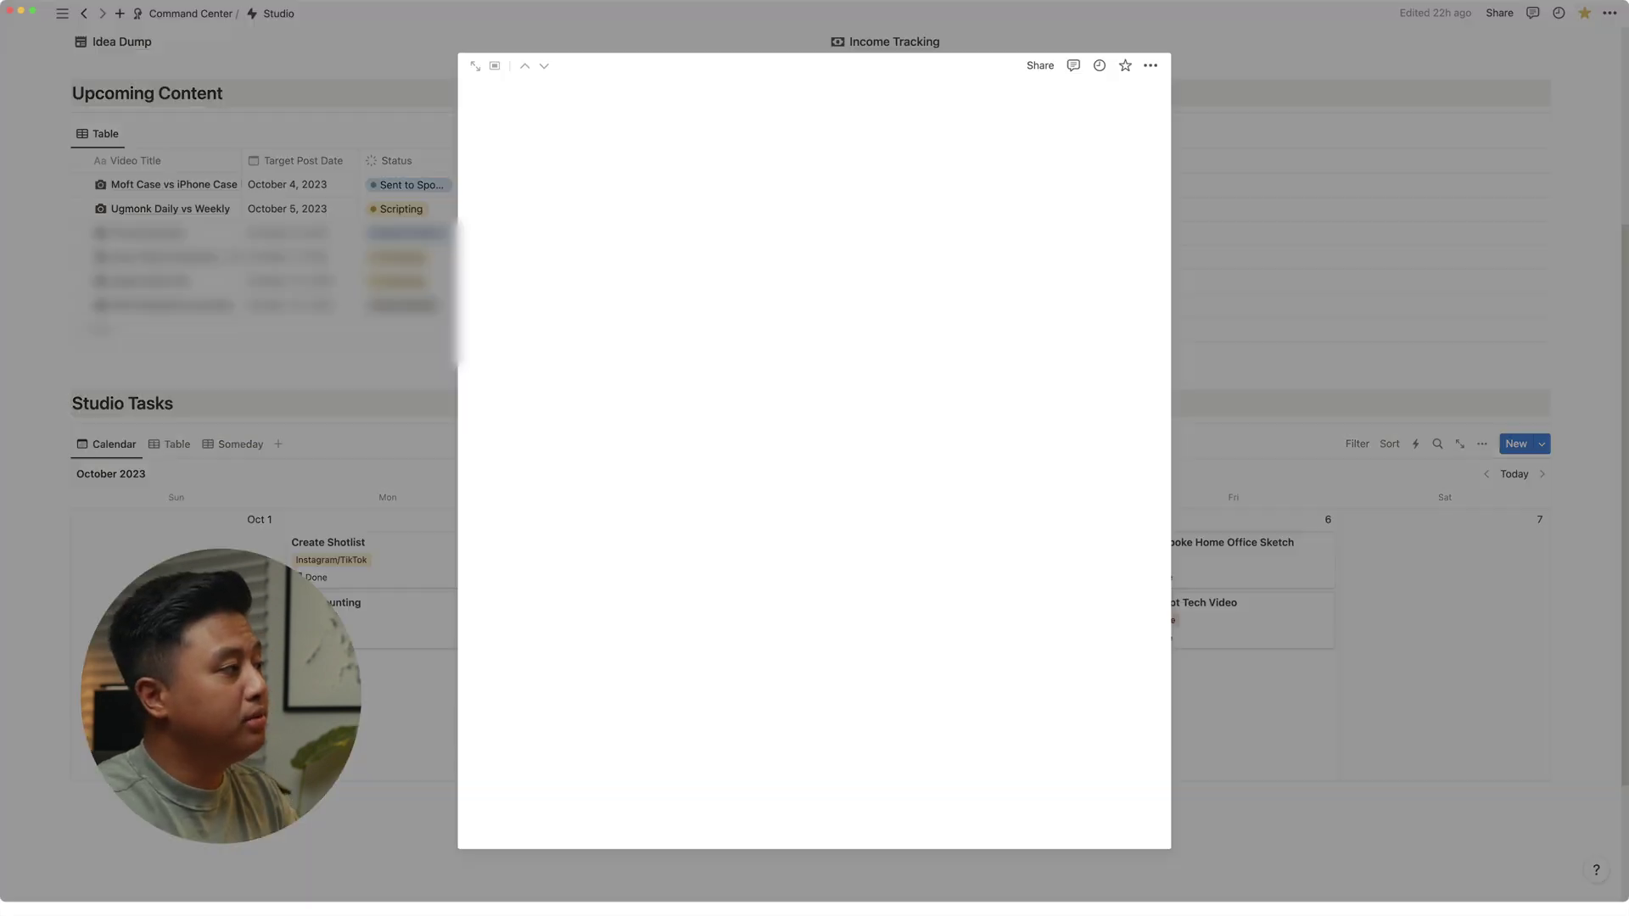
click(718, 326)
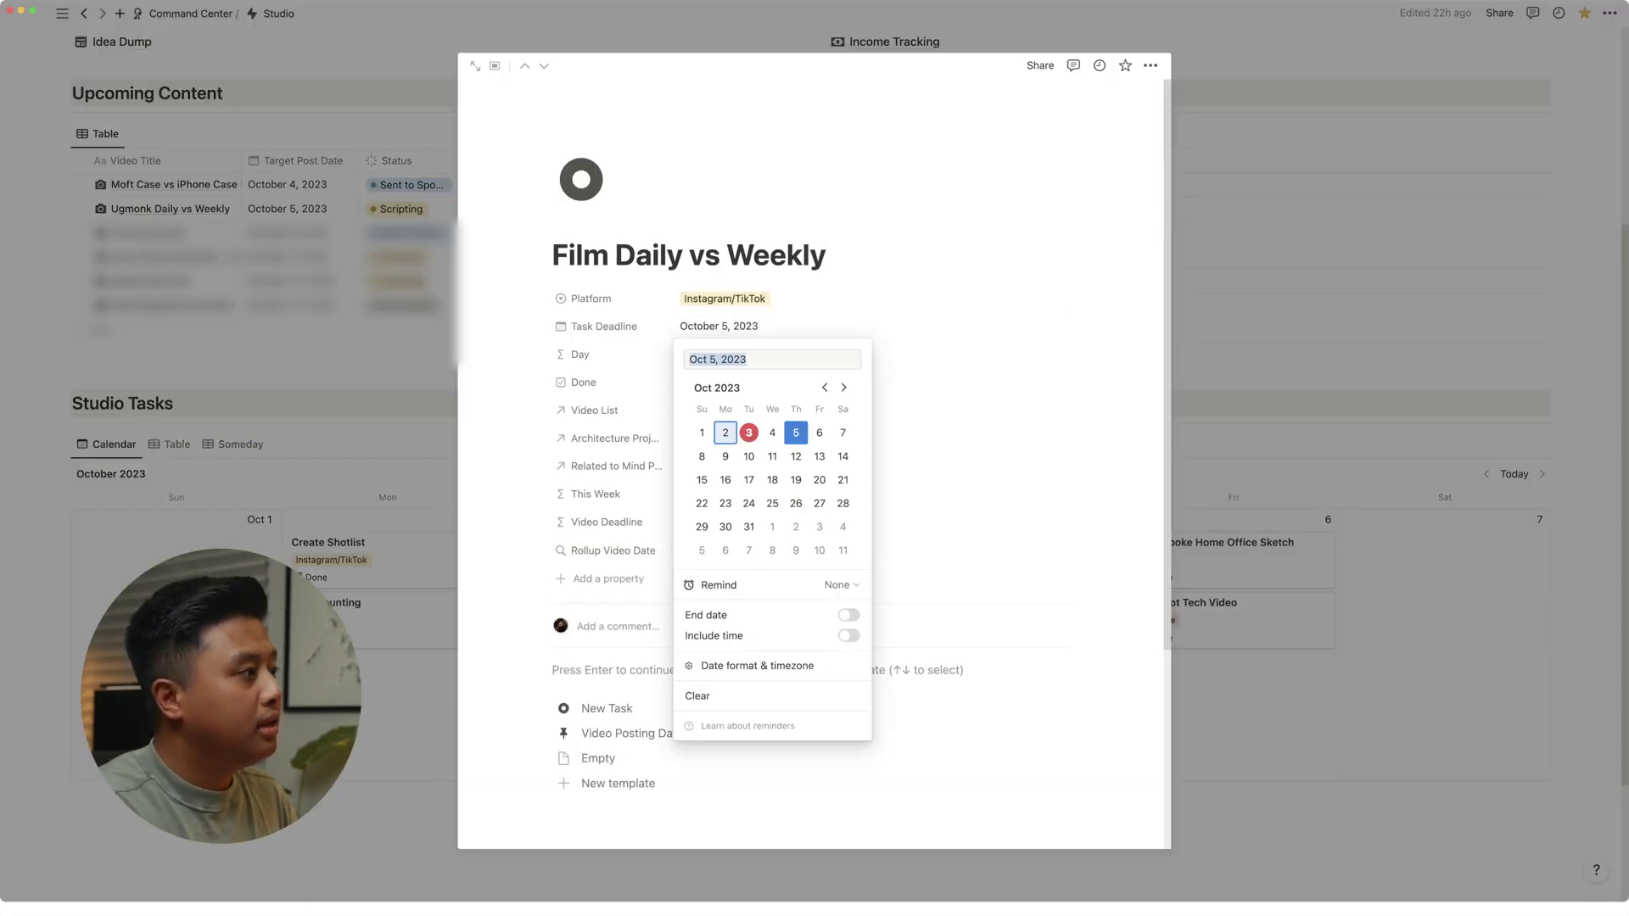
click(748, 433)
key(Escape)
key(Escape)
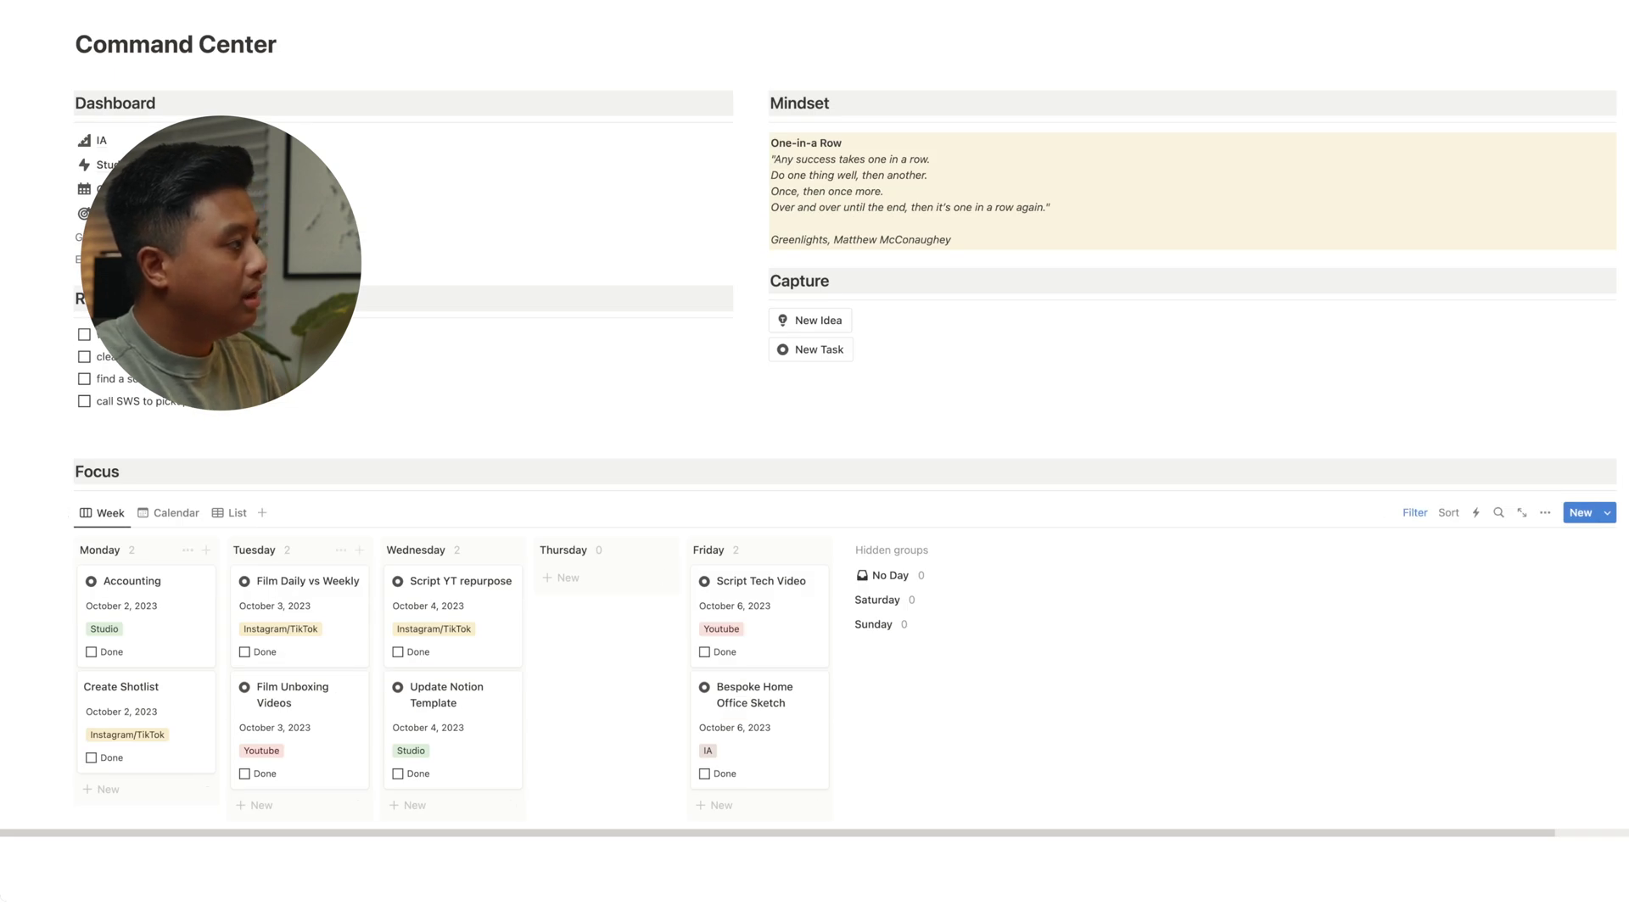
Step: Show Focus tasks in Calendar view, step a week back and forward, ending on October 1–7
click(168, 513)
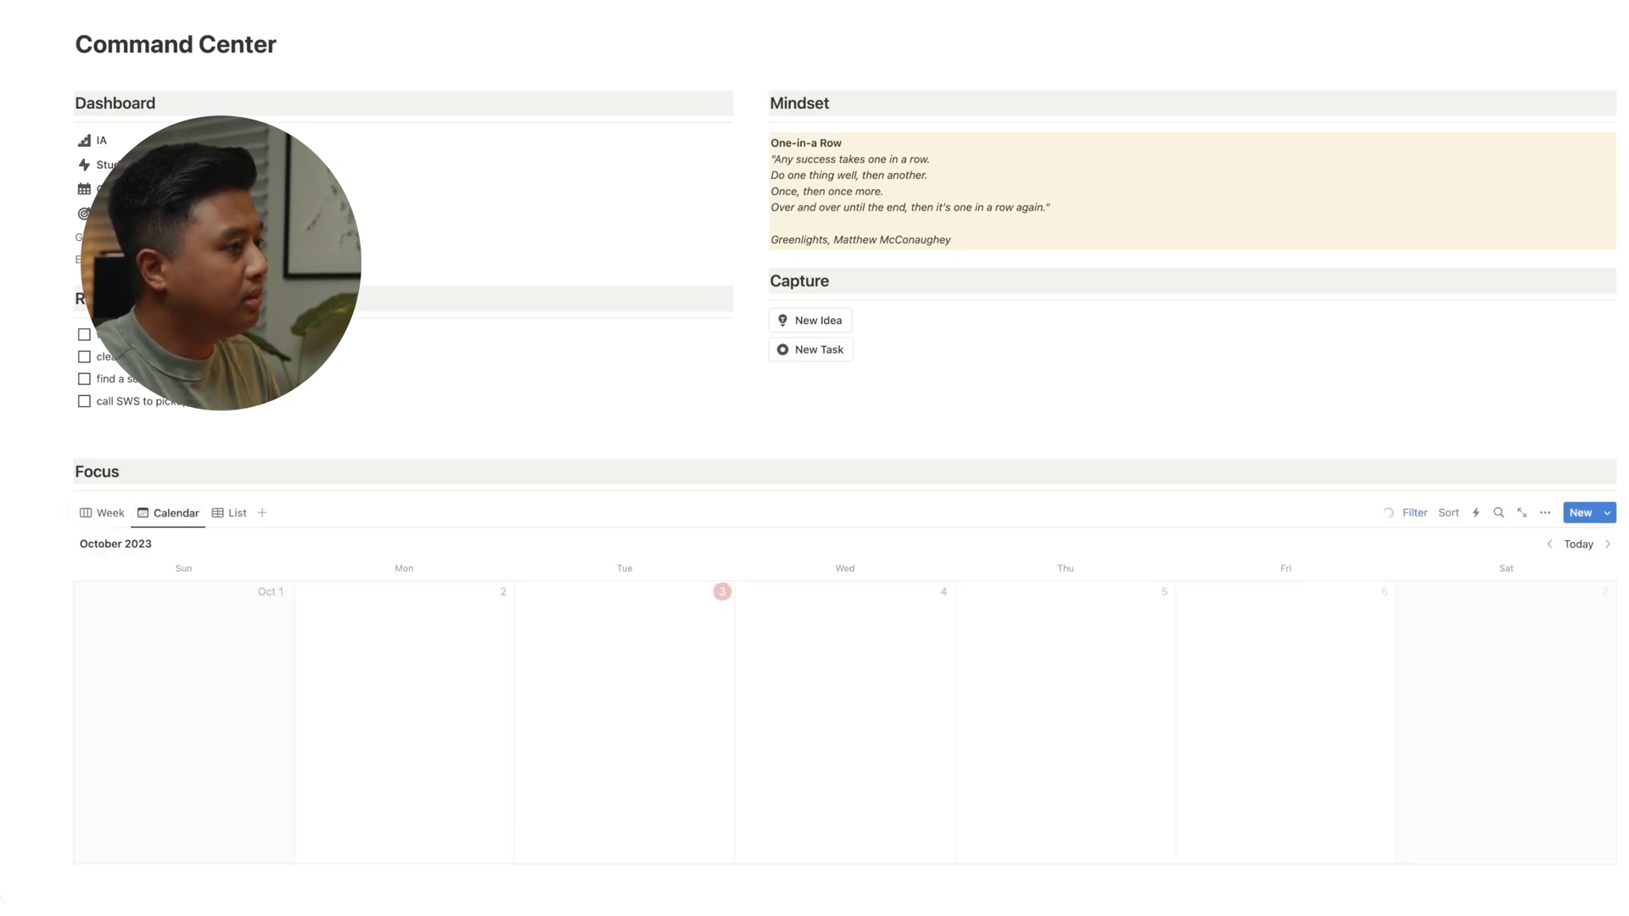
click(1549, 544)
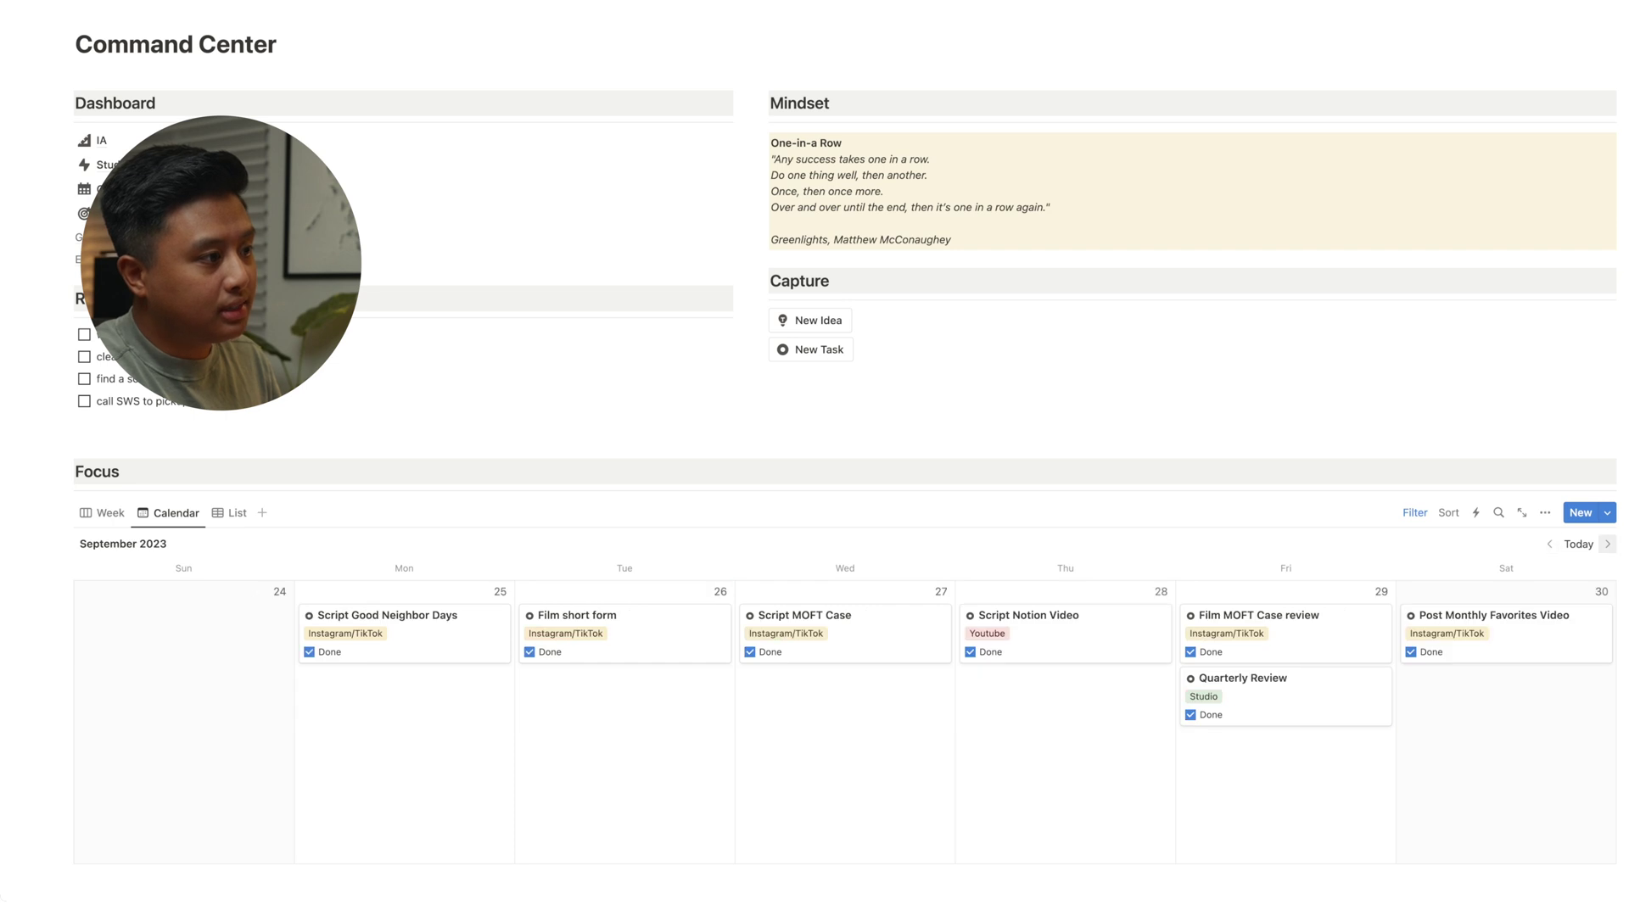
click(1608, 543)
click(1608, 544)
click(1550, 544)
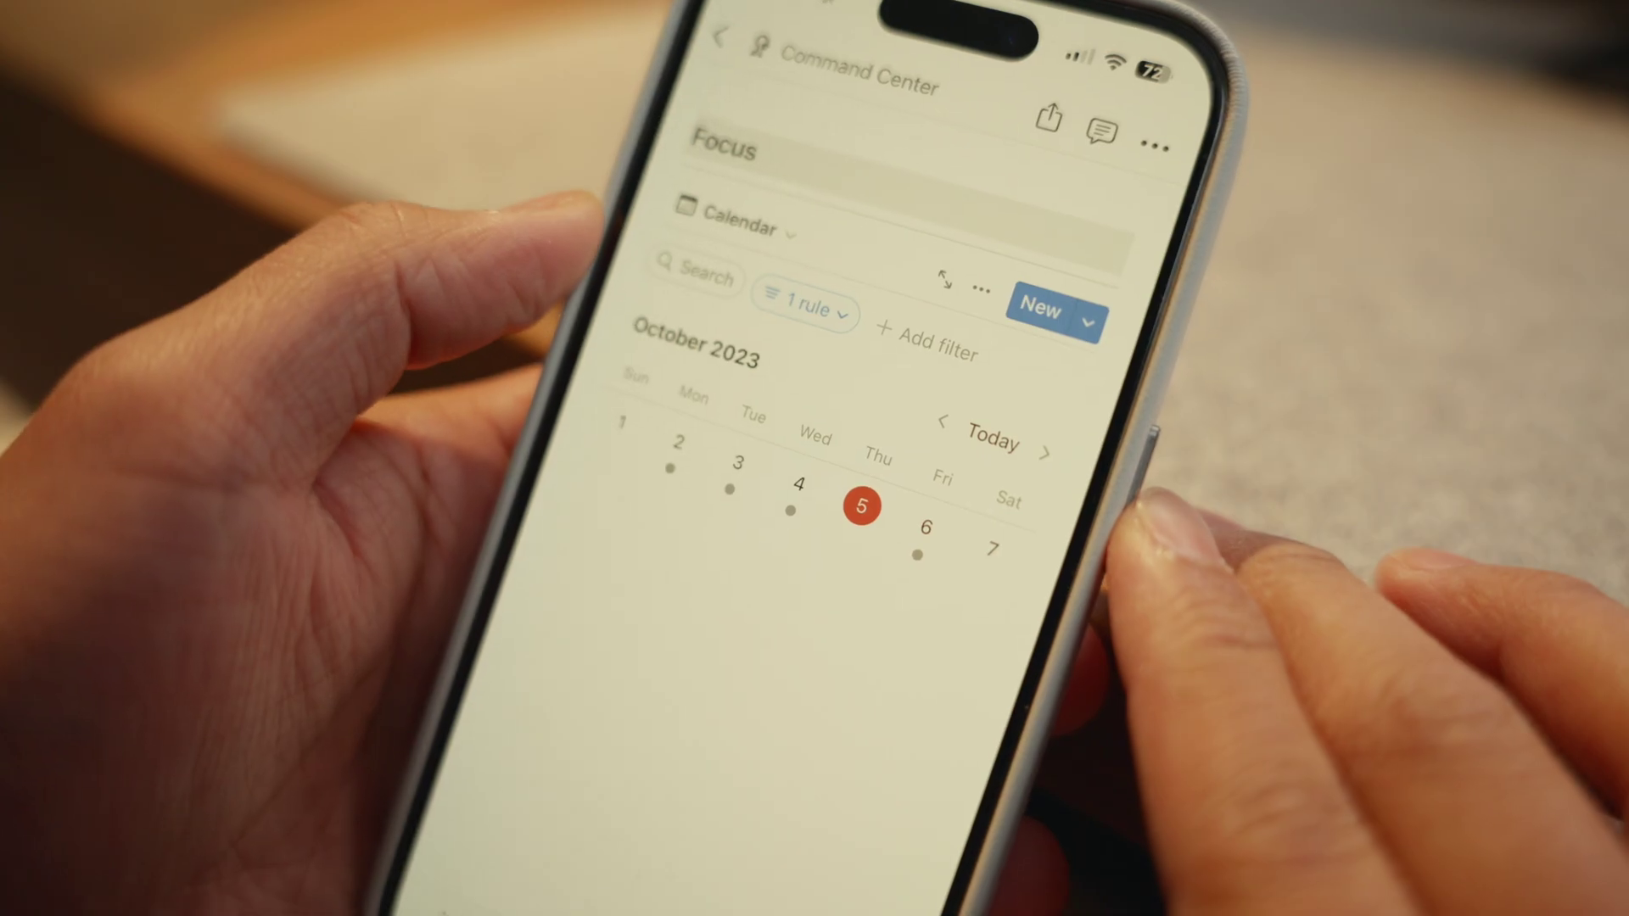
Step: On the phone, change the Focus view from Calendar to the Week board and swipe across it
click(755, 241)
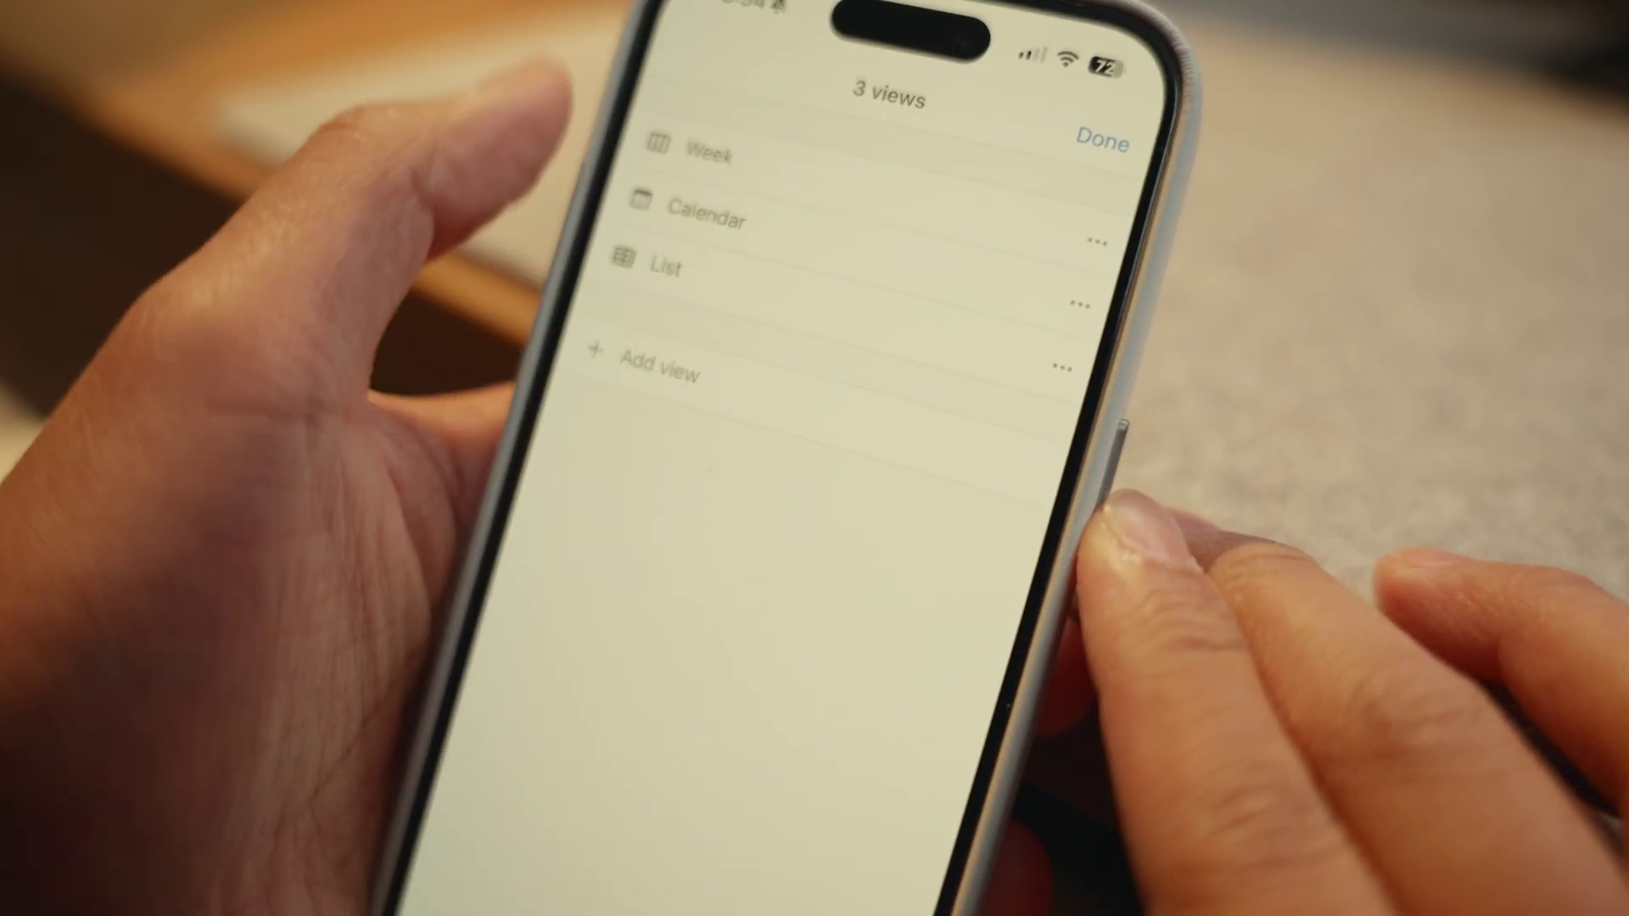
click(712, 149)
scroll(763, 551, right, 5)
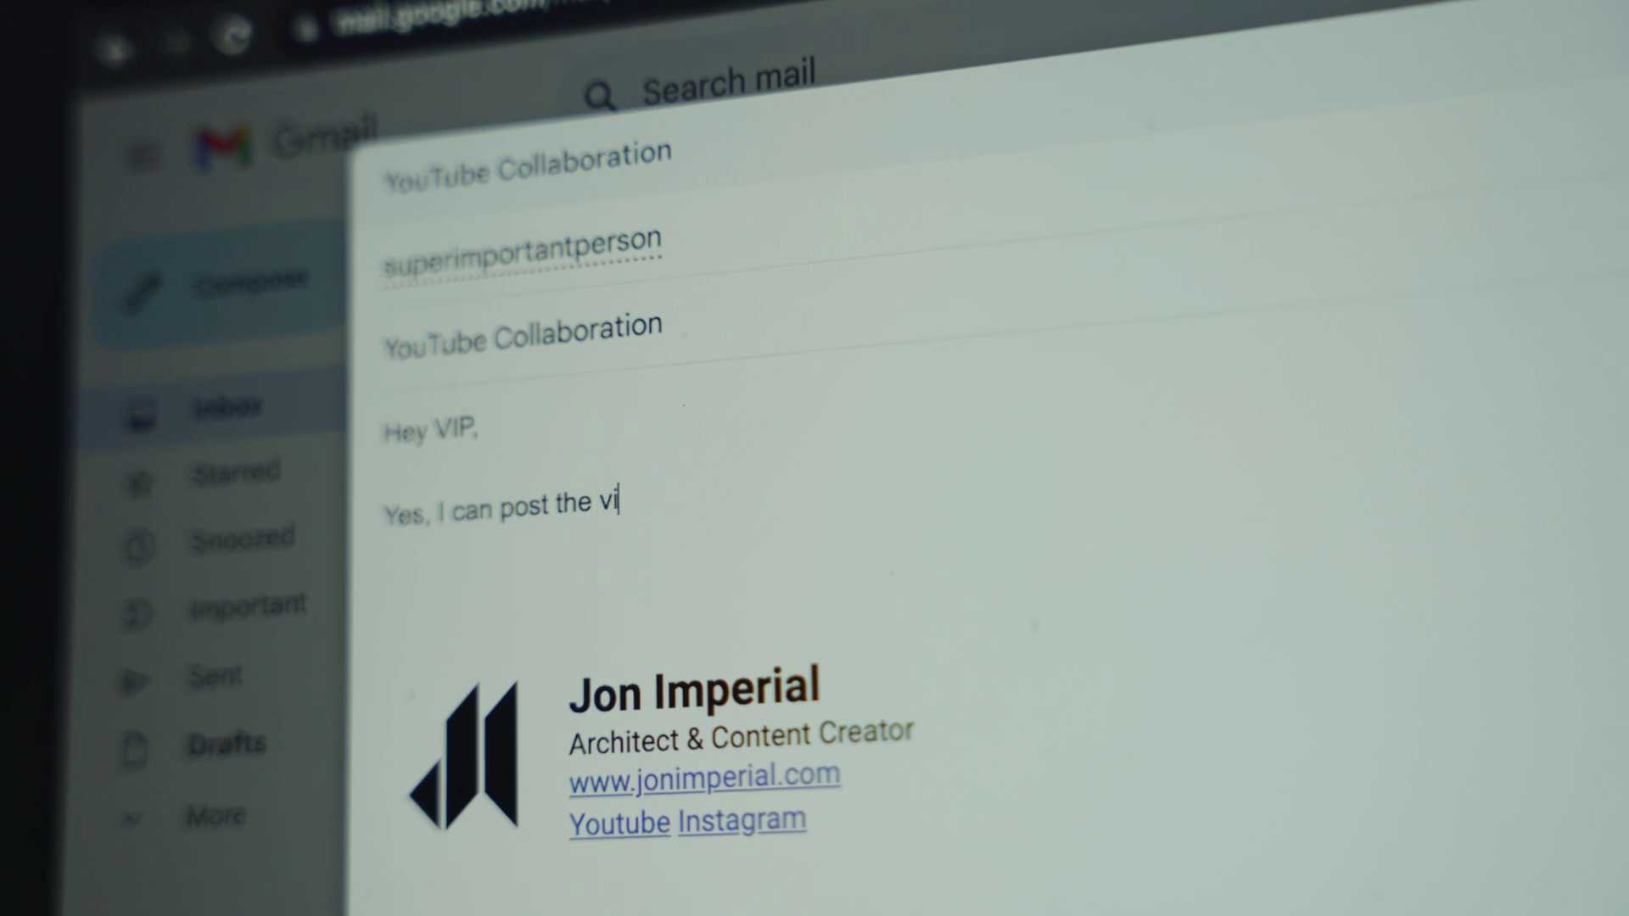
Step: Finish the reply 'Yes, I can post the video by Friday!' with an emoji, then add a Notion task
text(deo by Friday!)
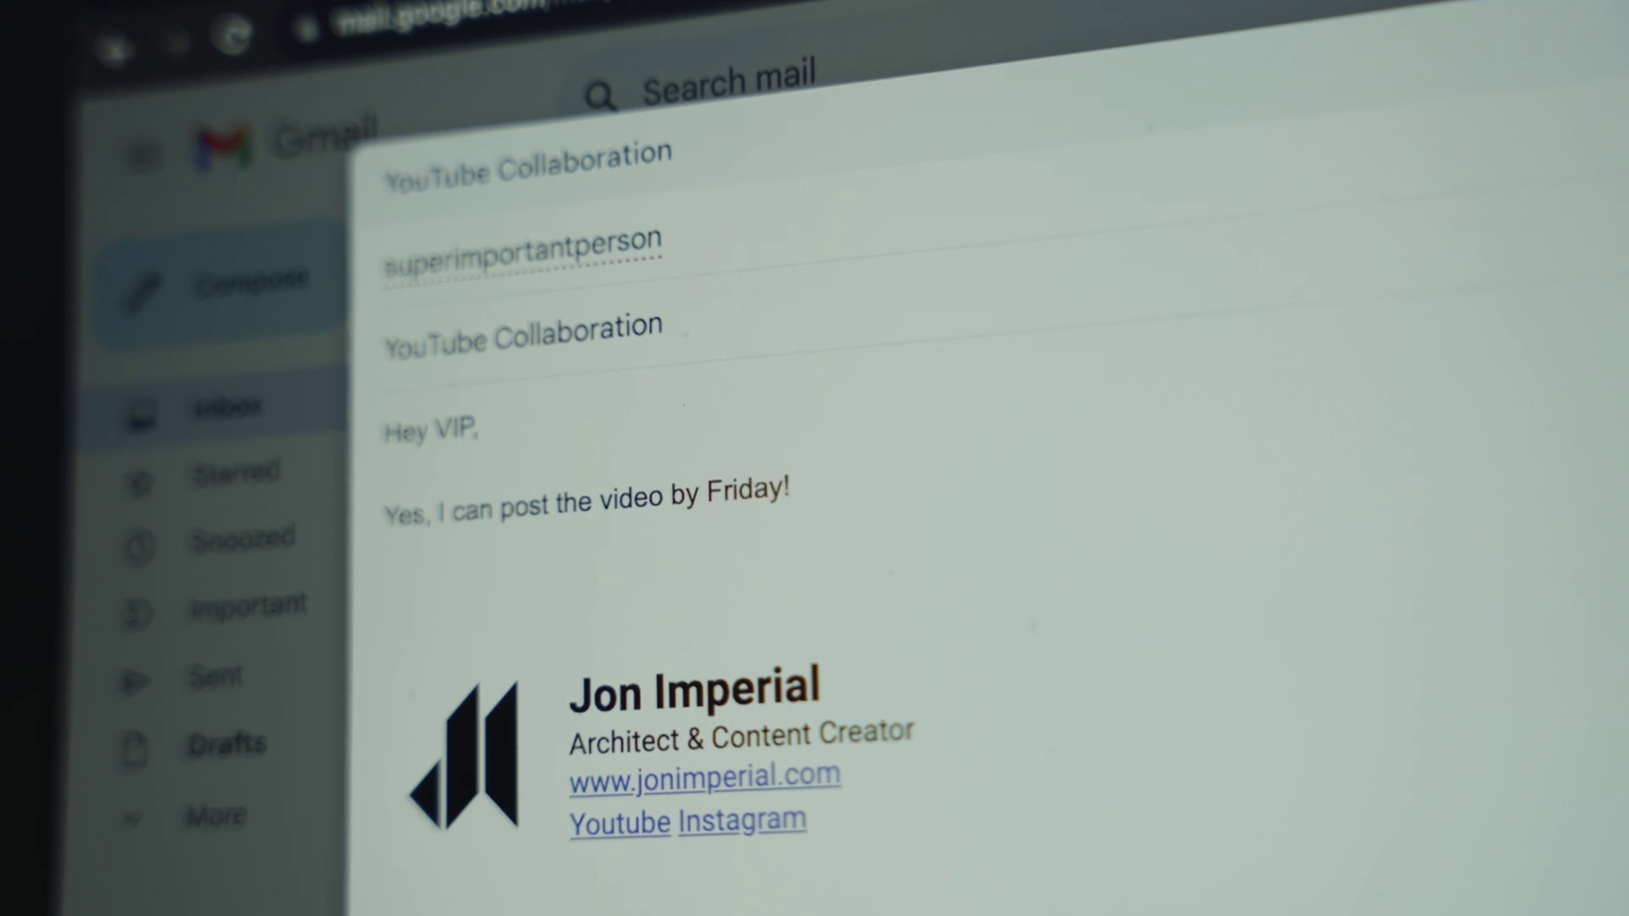
key(ctrl+super+space)
click(526, 728)
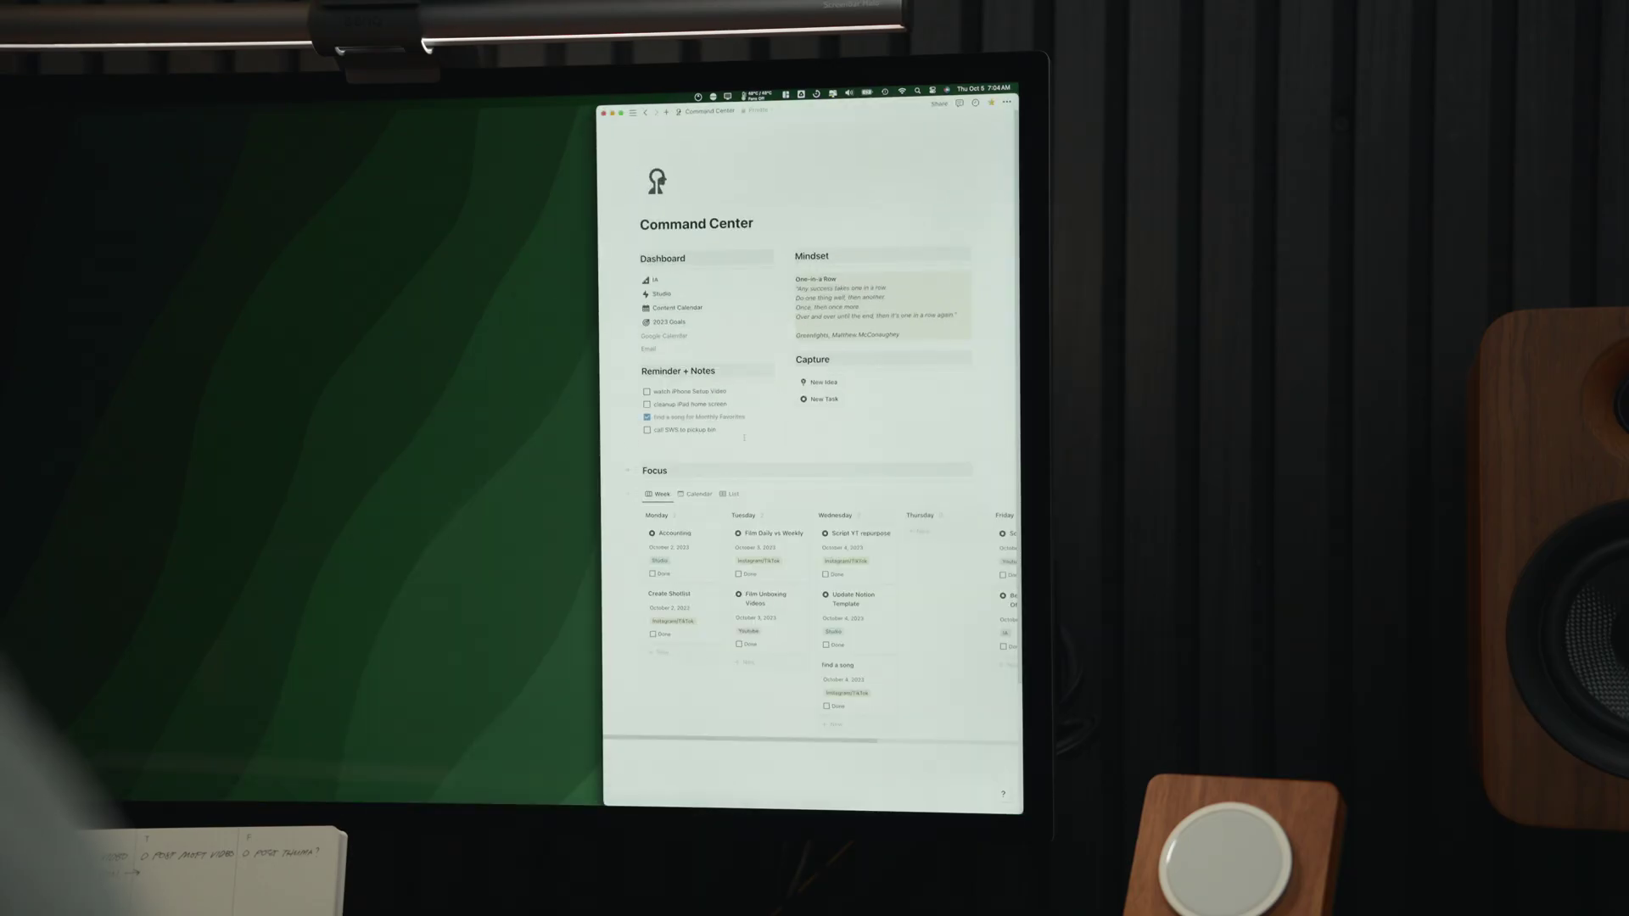
click(821, 399)
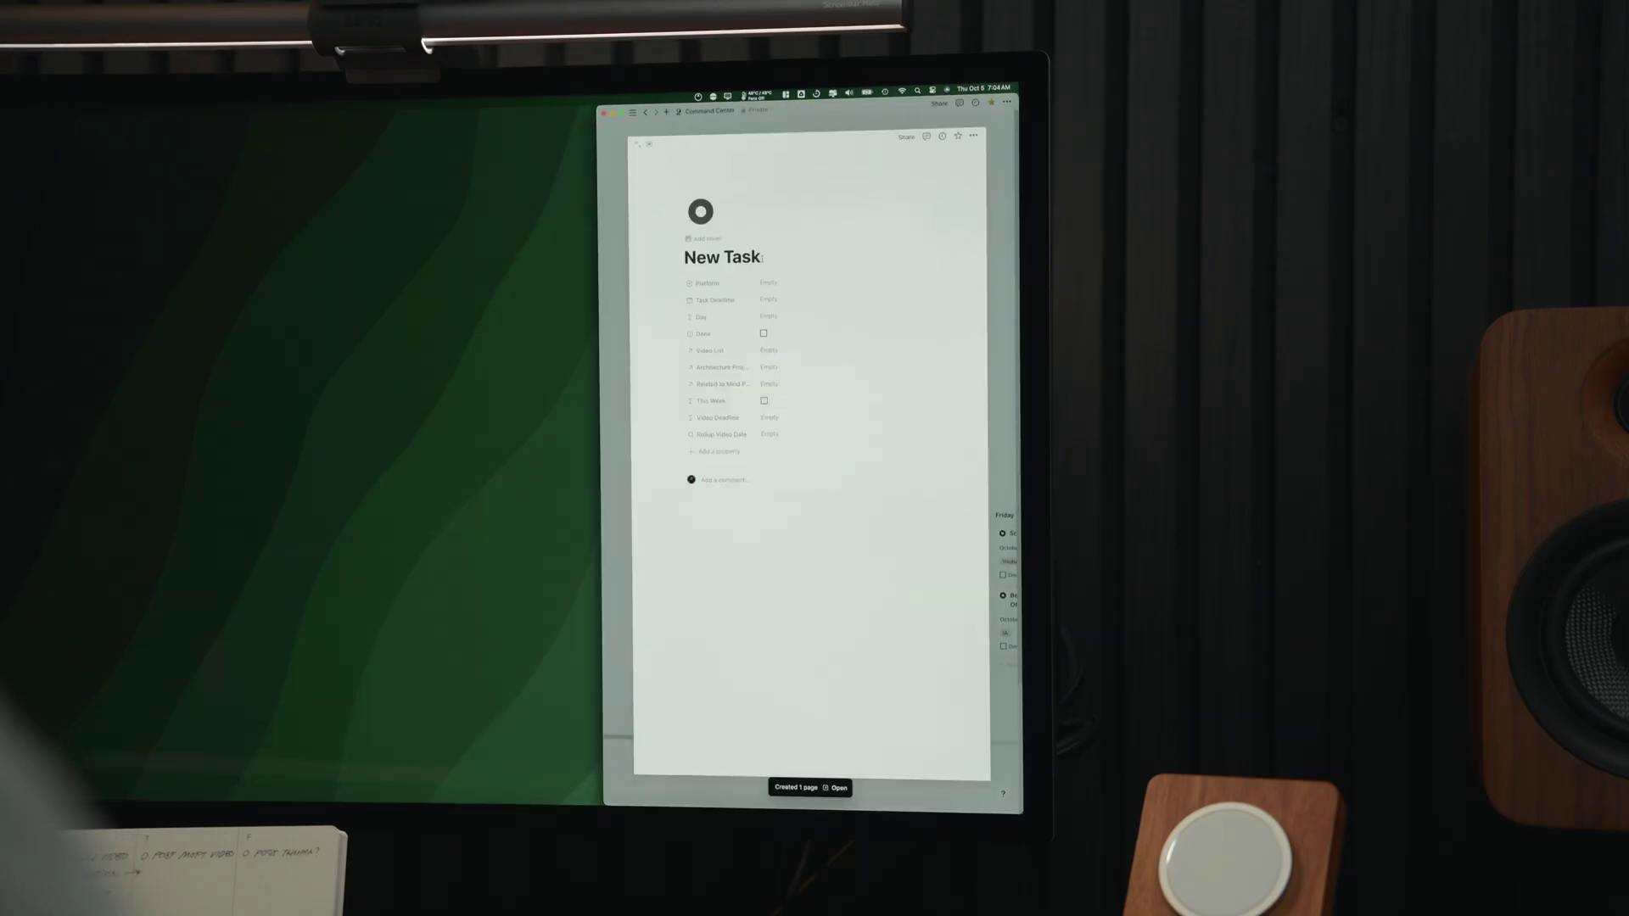
Step: Replace the New Task title with 'Post video'
key(super+a)
text(Post )
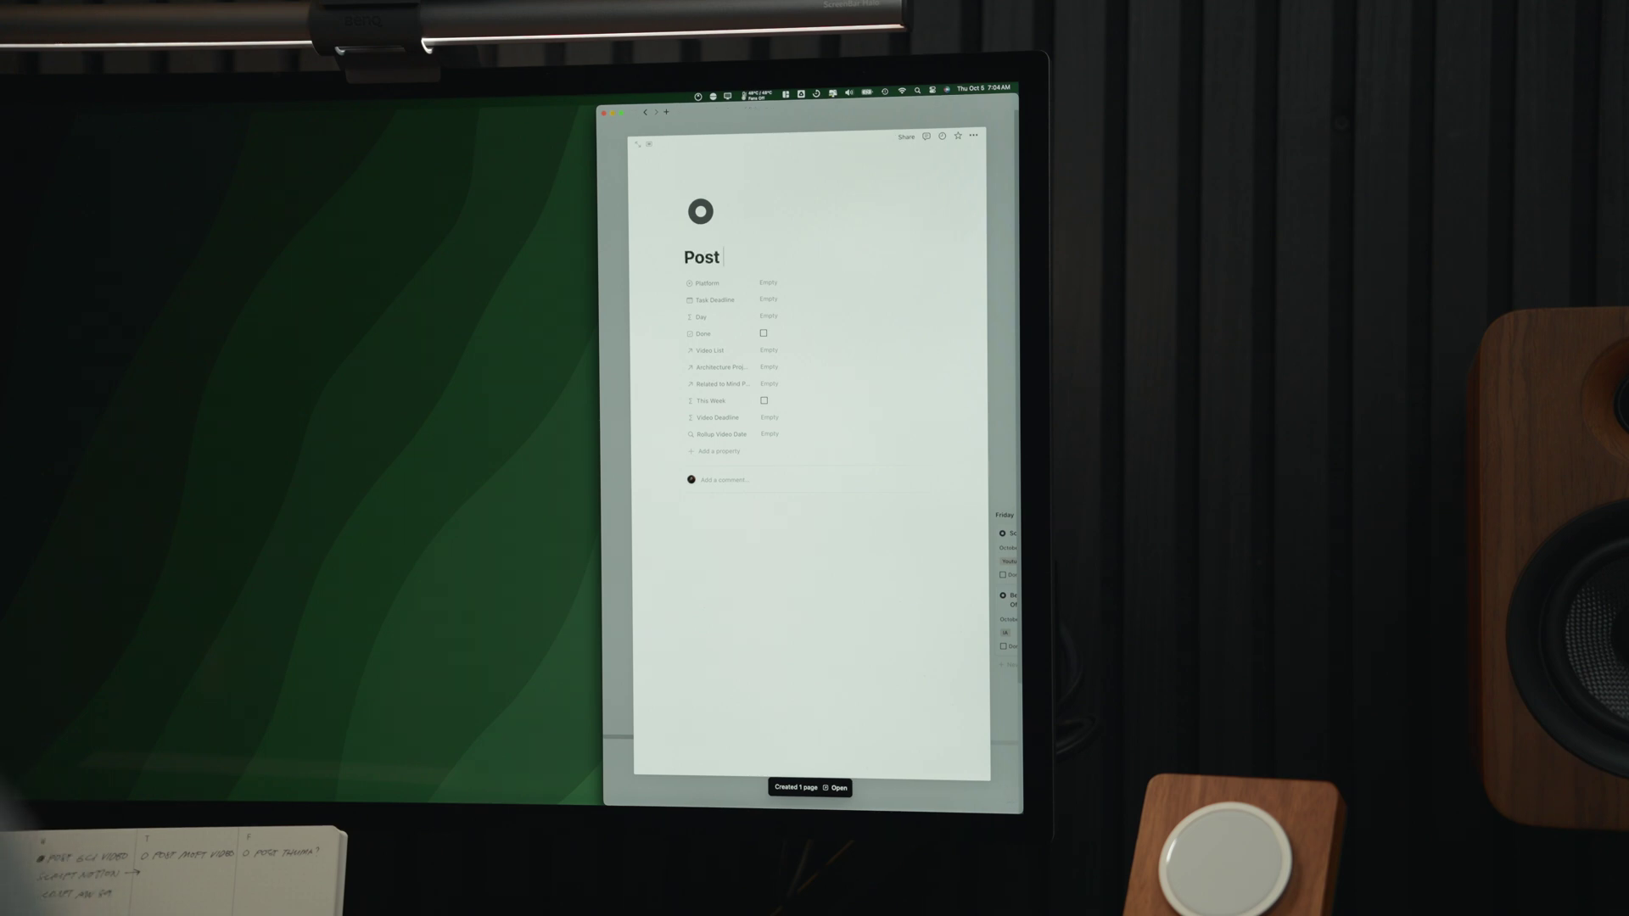
text(video)
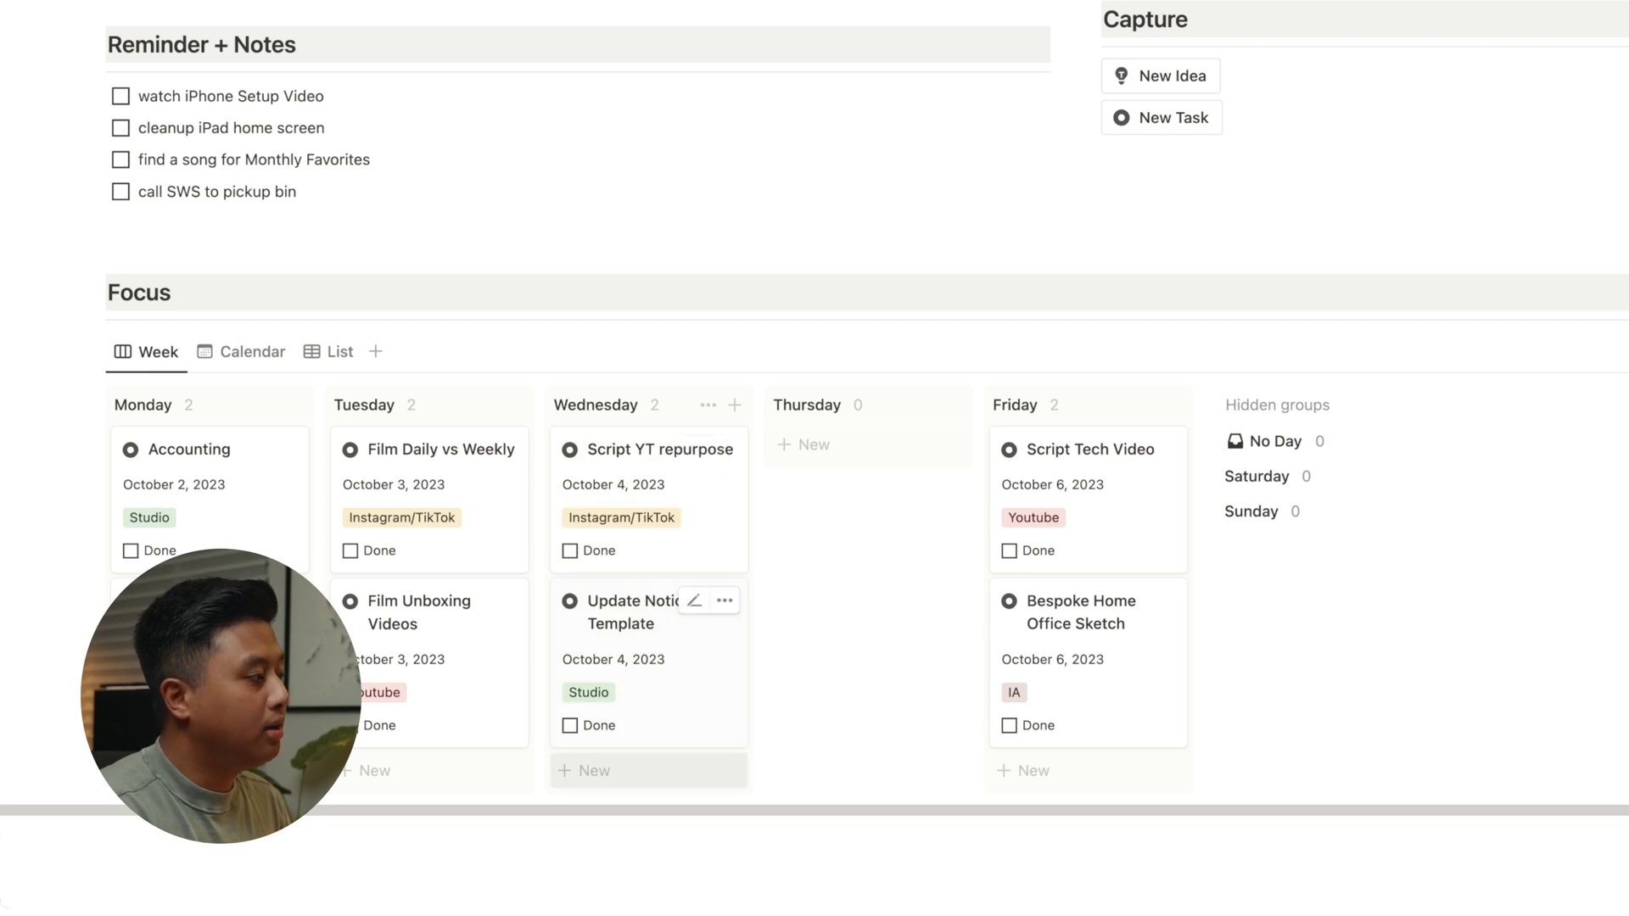
Step: Start a new task card in the Tuesday, October 3 column of the Focus Week board
click(594, 771)
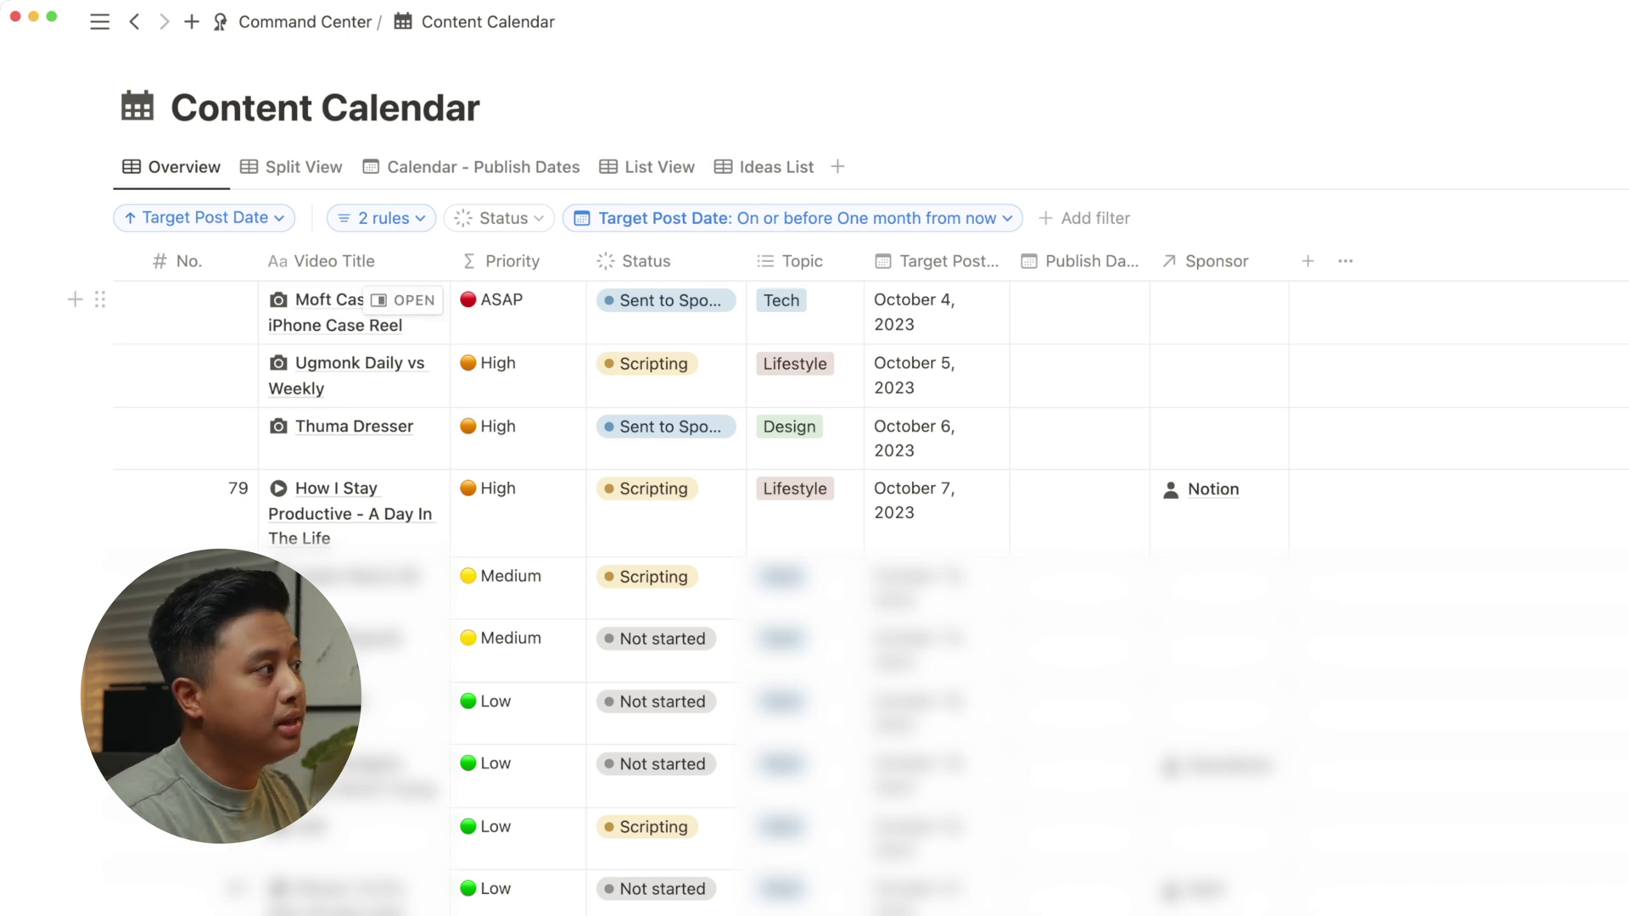
click(1079, 312)
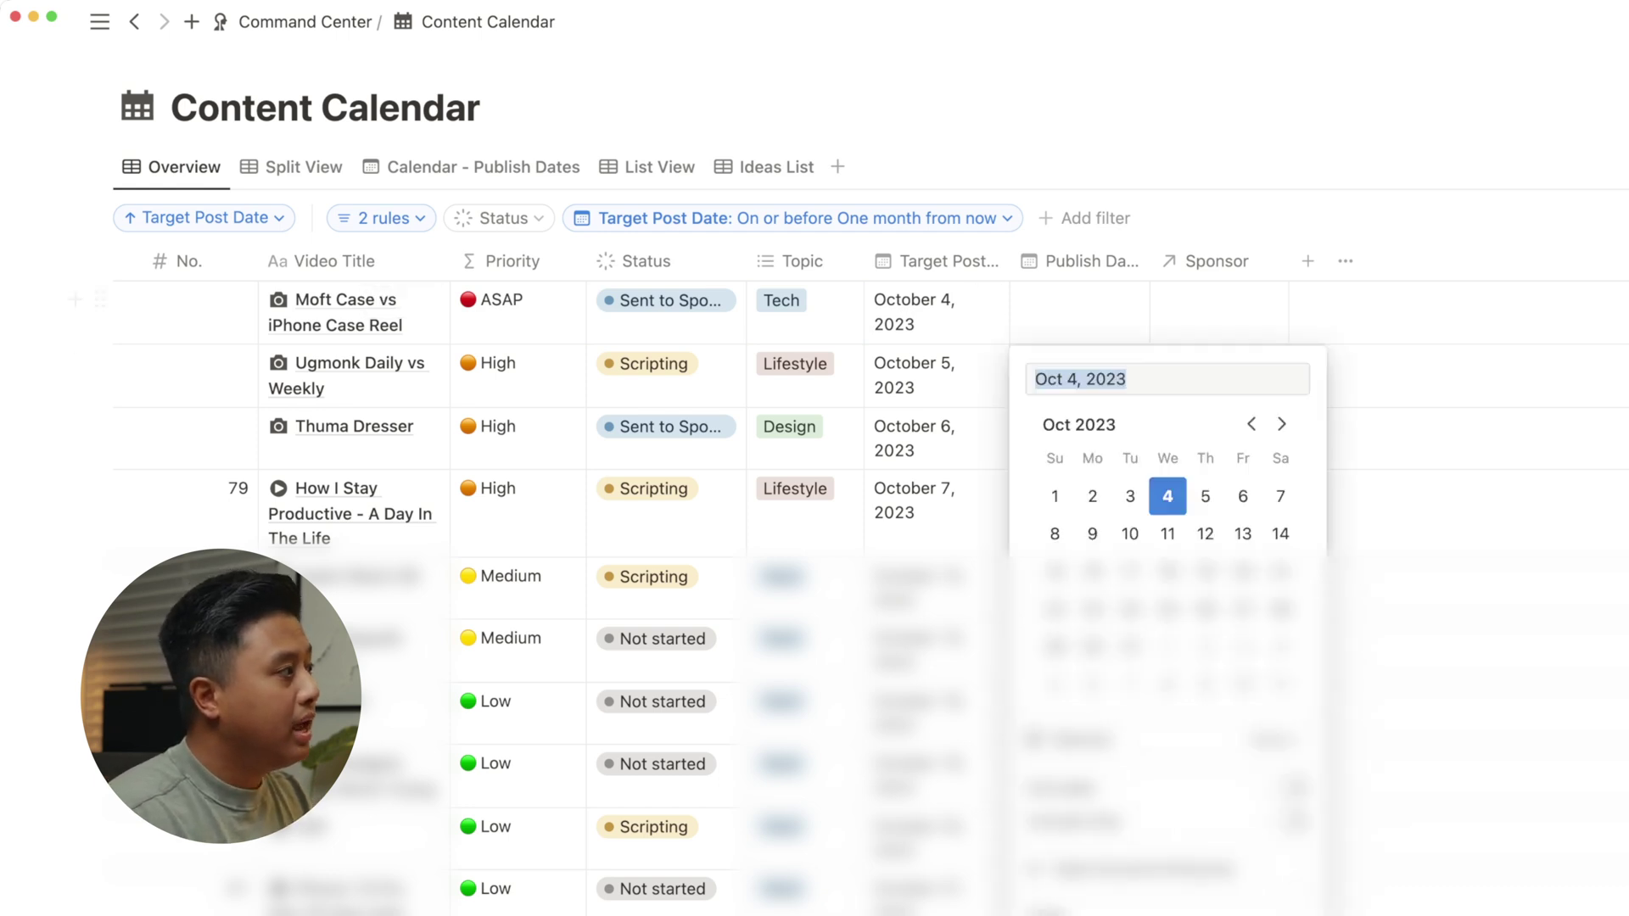
key(Escape)
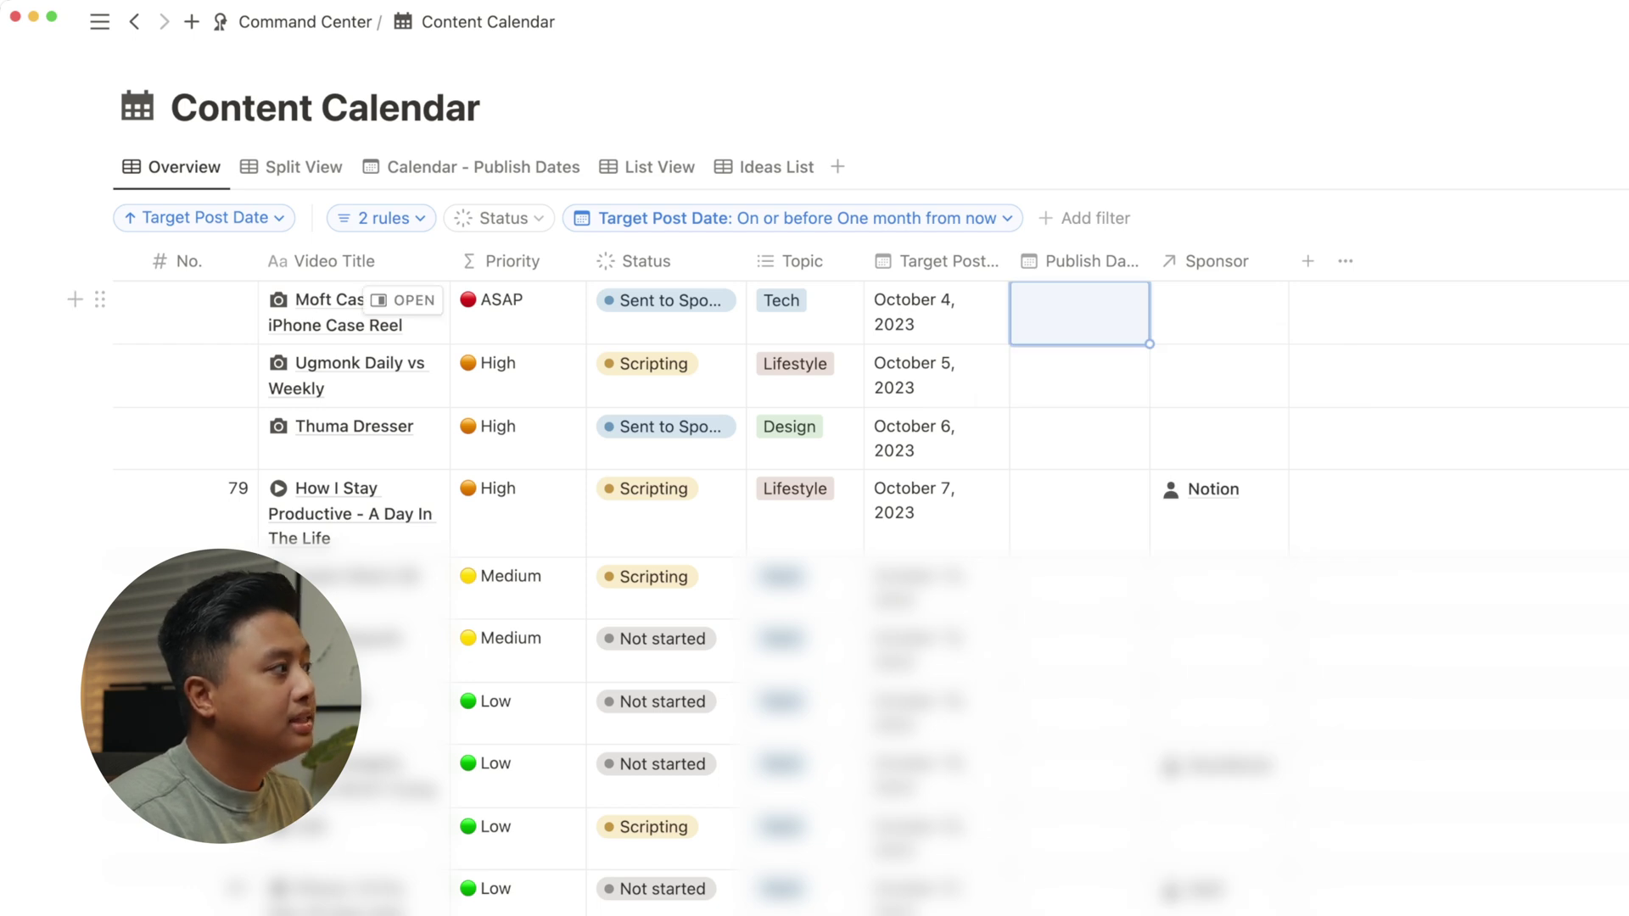
click(666, 301)
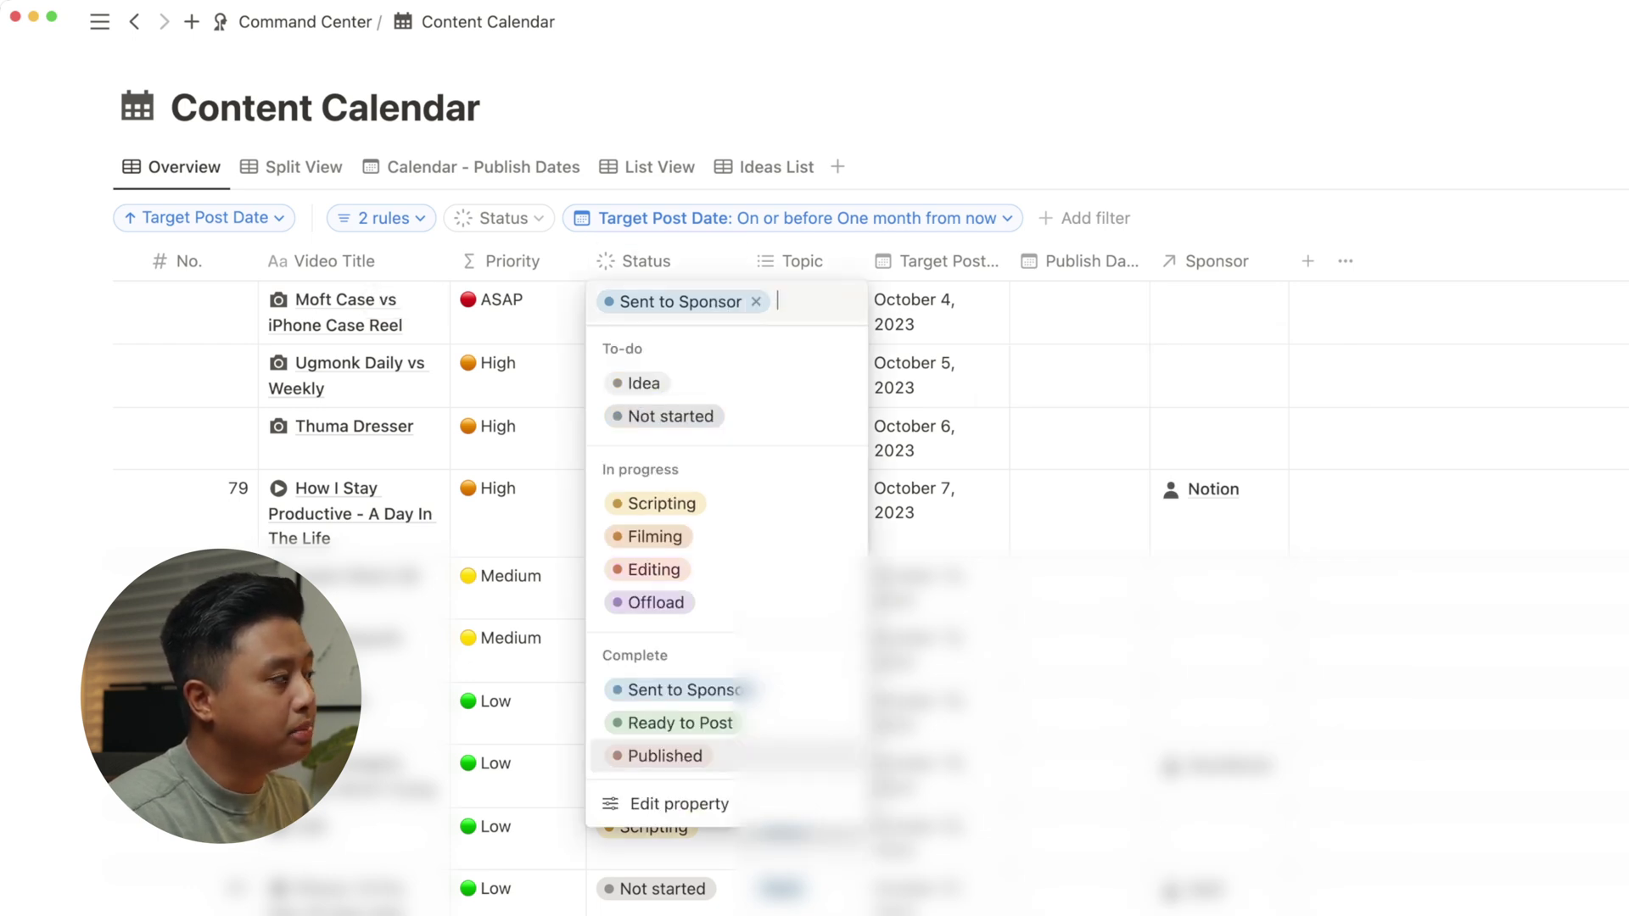
key(Escape)
key(Escape)
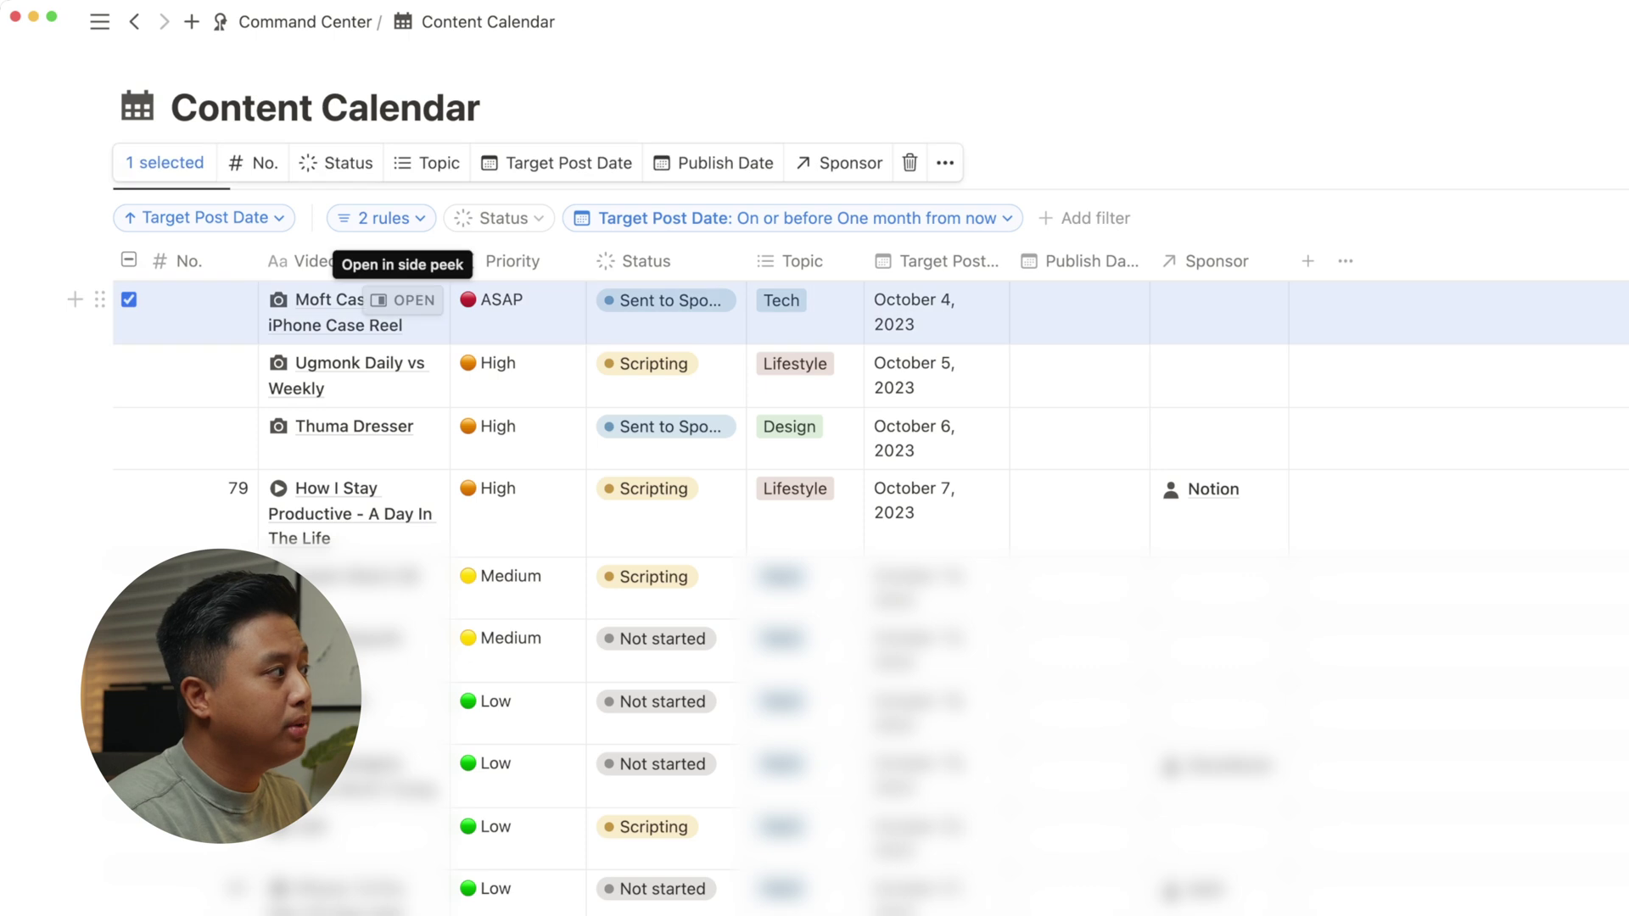
key(Escape)
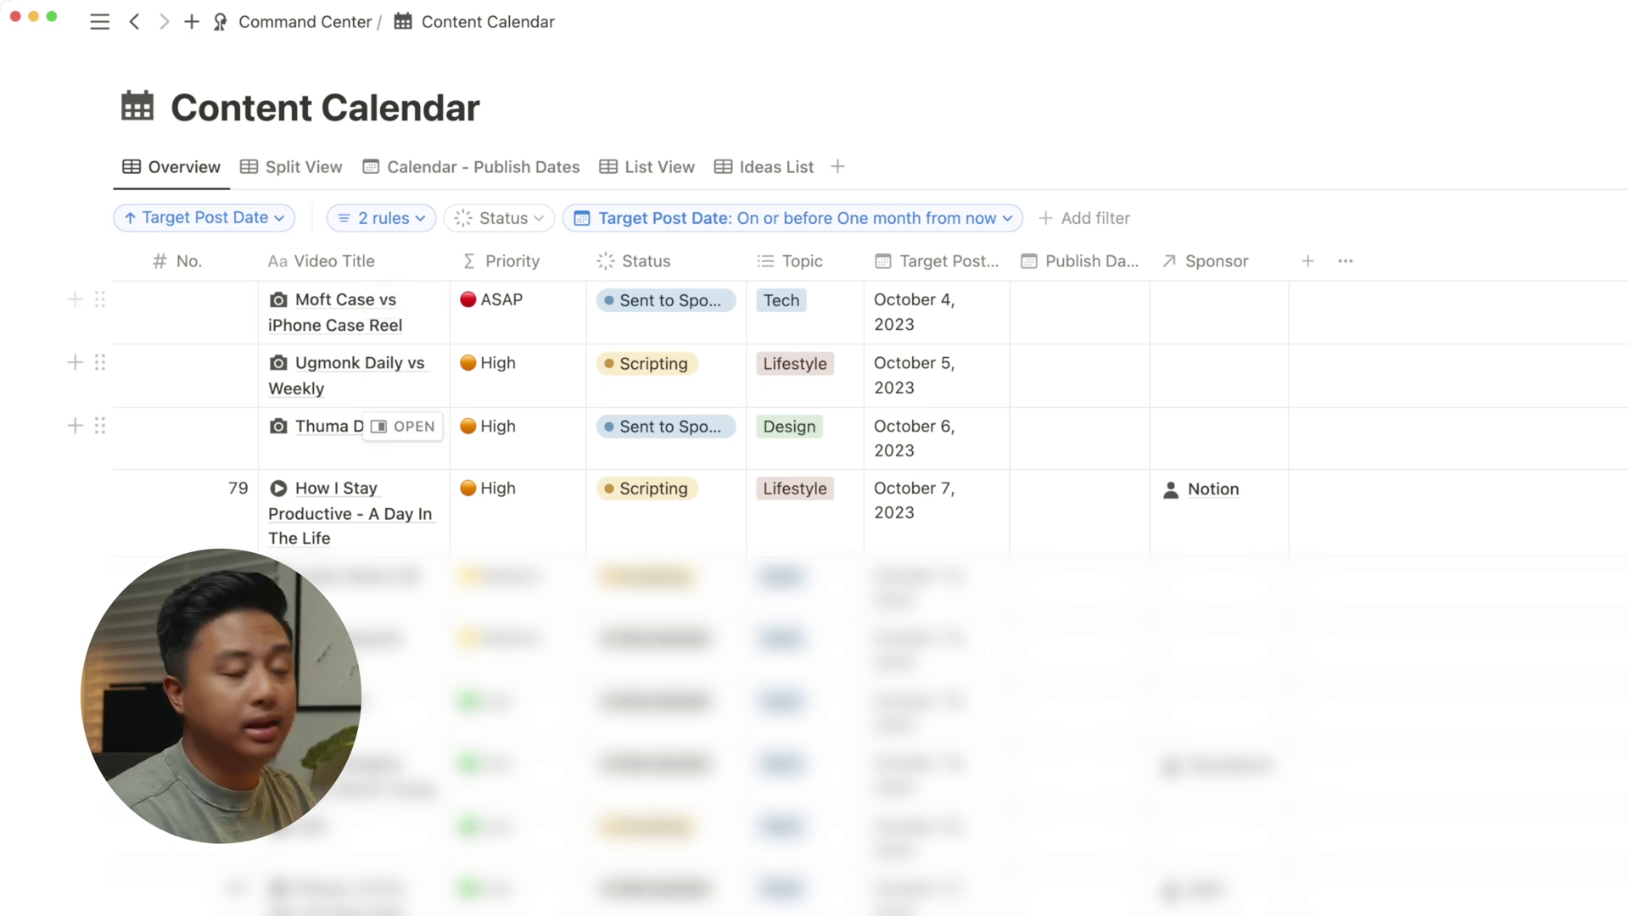
Step: Browse Split View and Calendar - Publish Dates, then set Bespoke Home Office Design to Published in List View
click(296, 166)
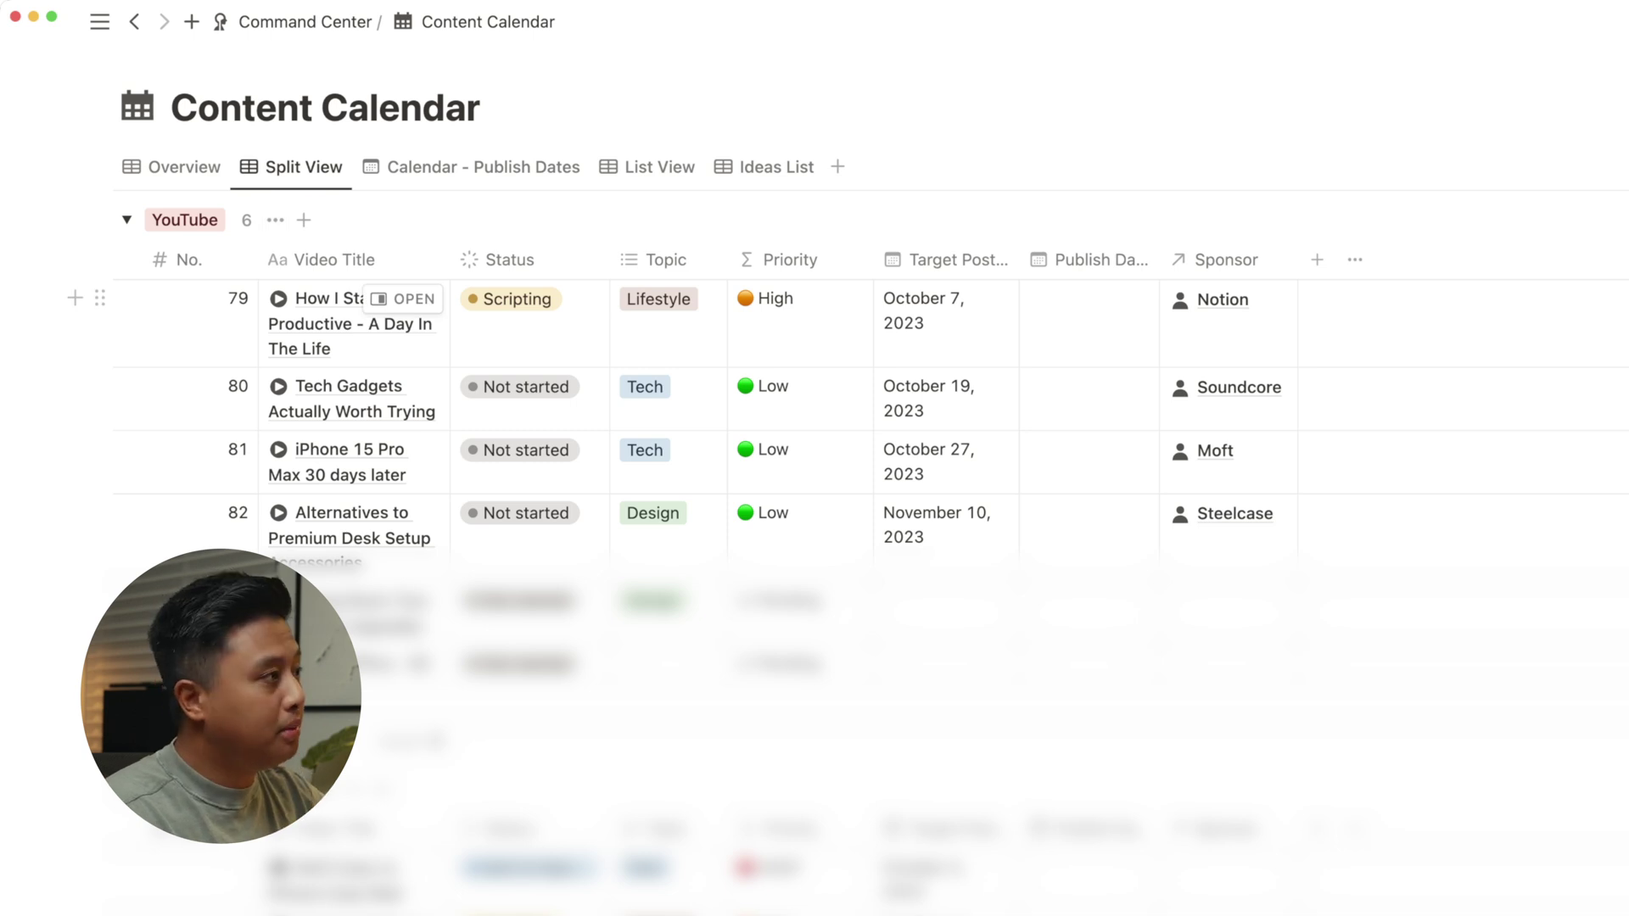
click(471, 167)
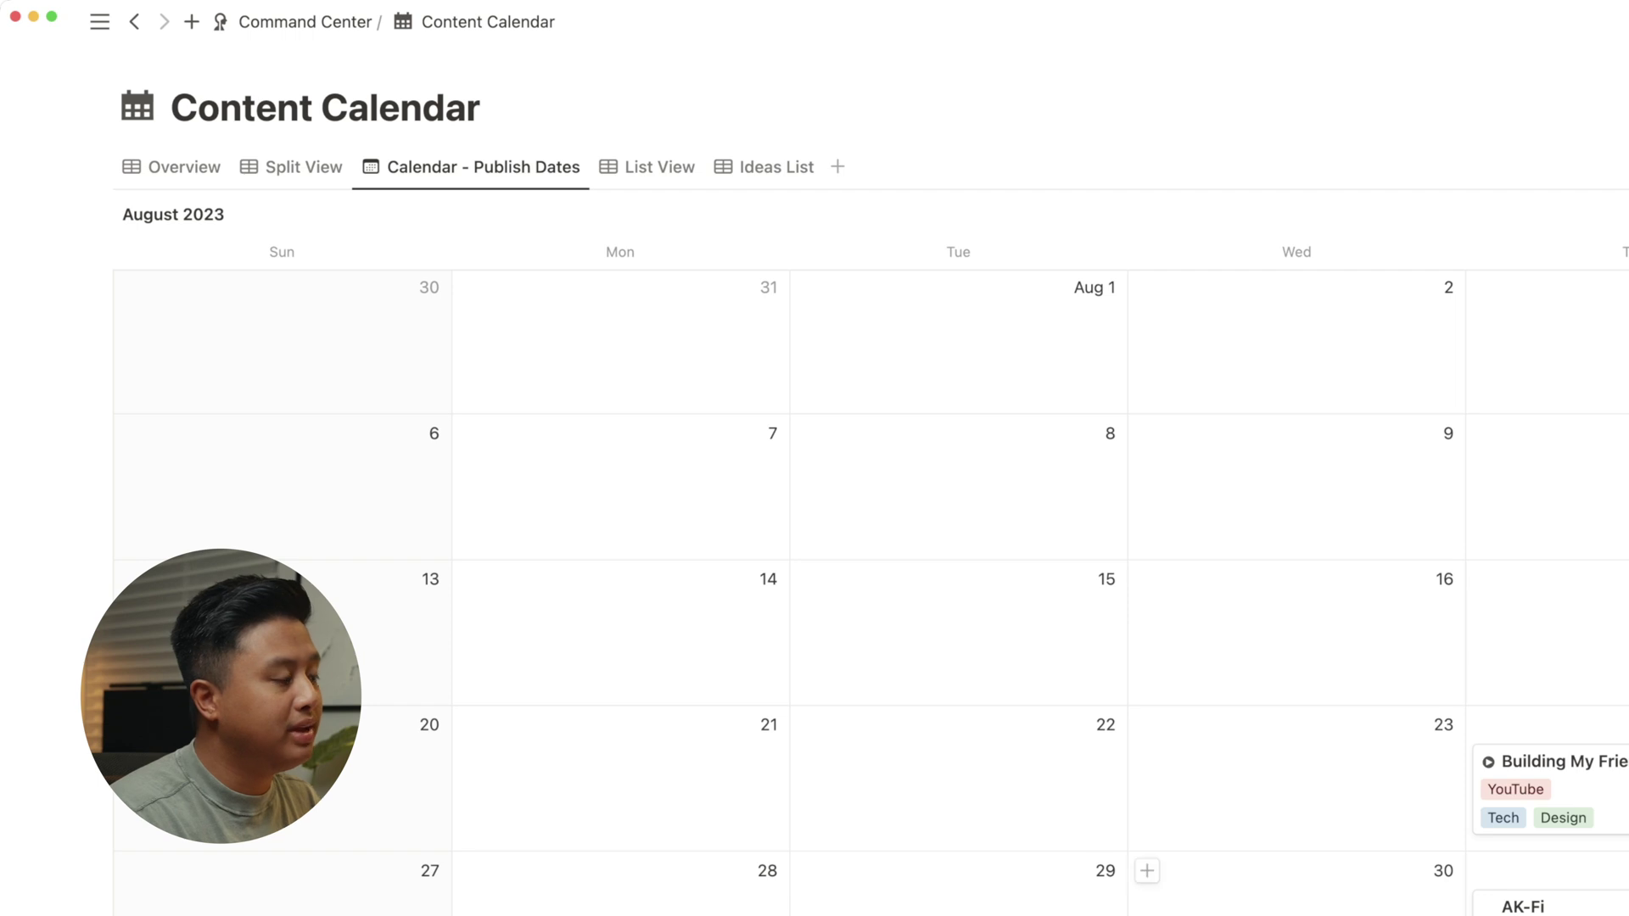
click(648, 166)
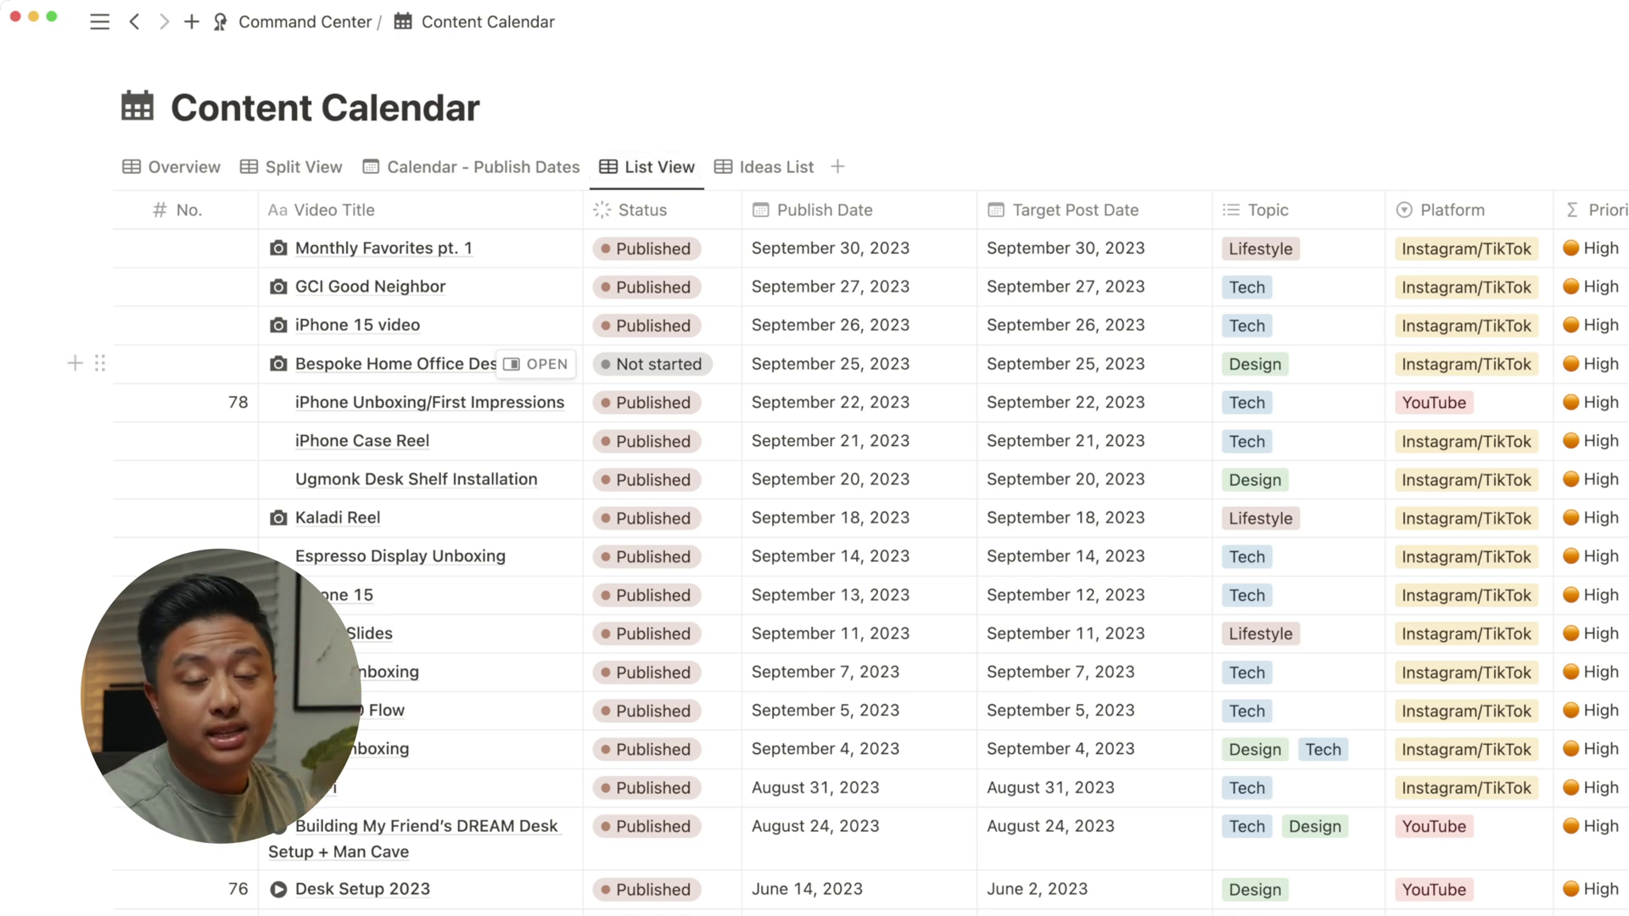
click(654, 364)
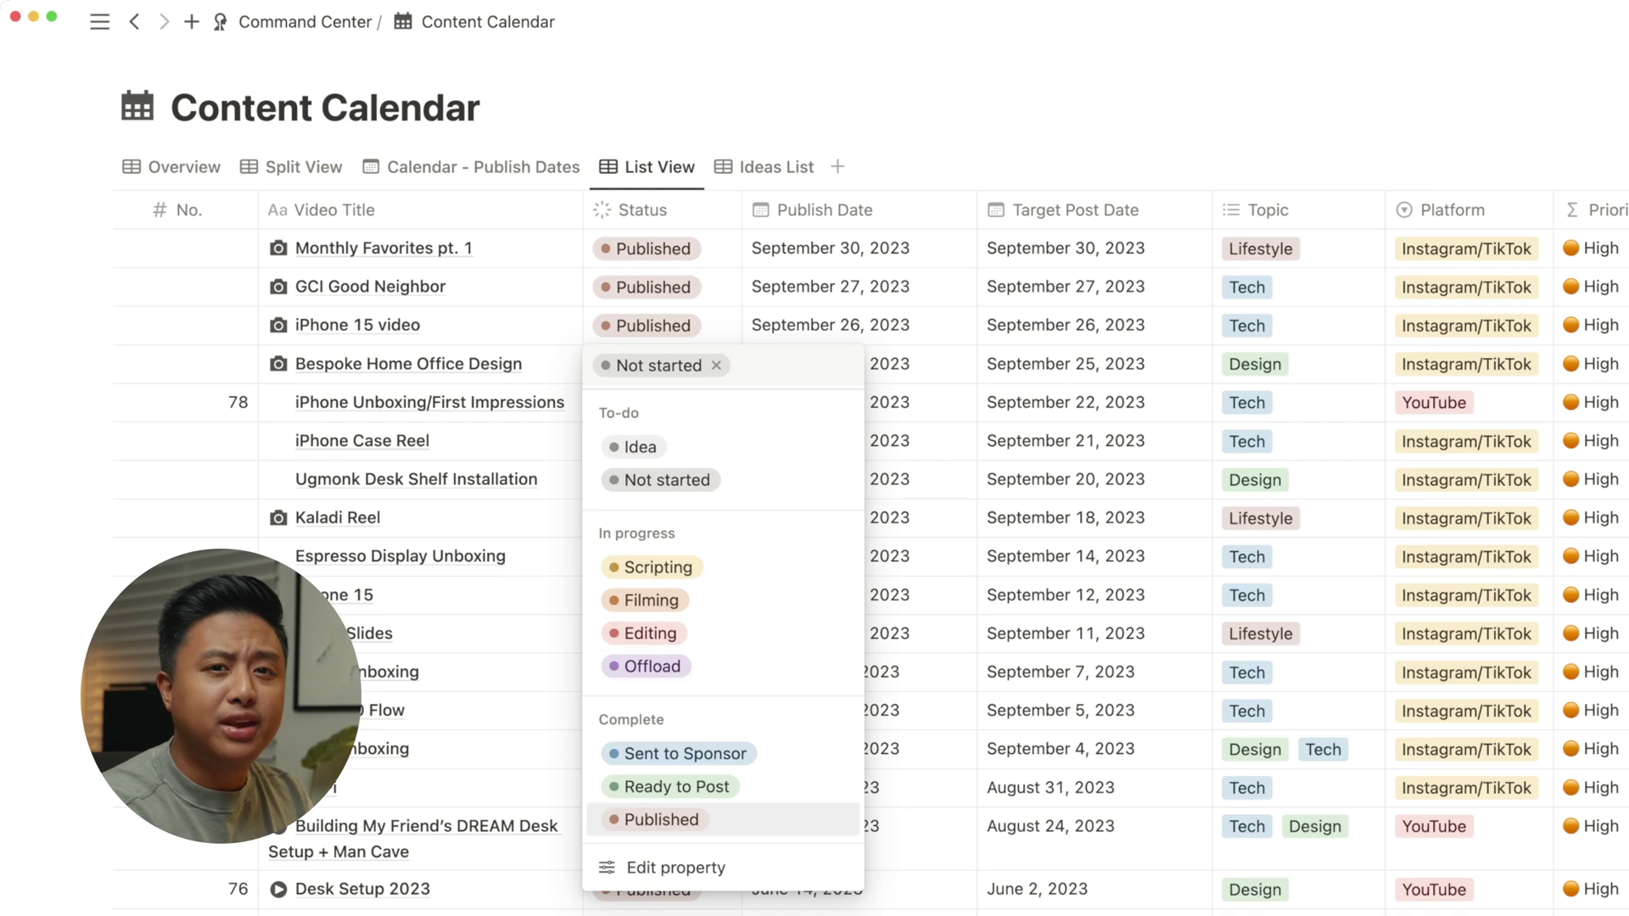
key(Return)
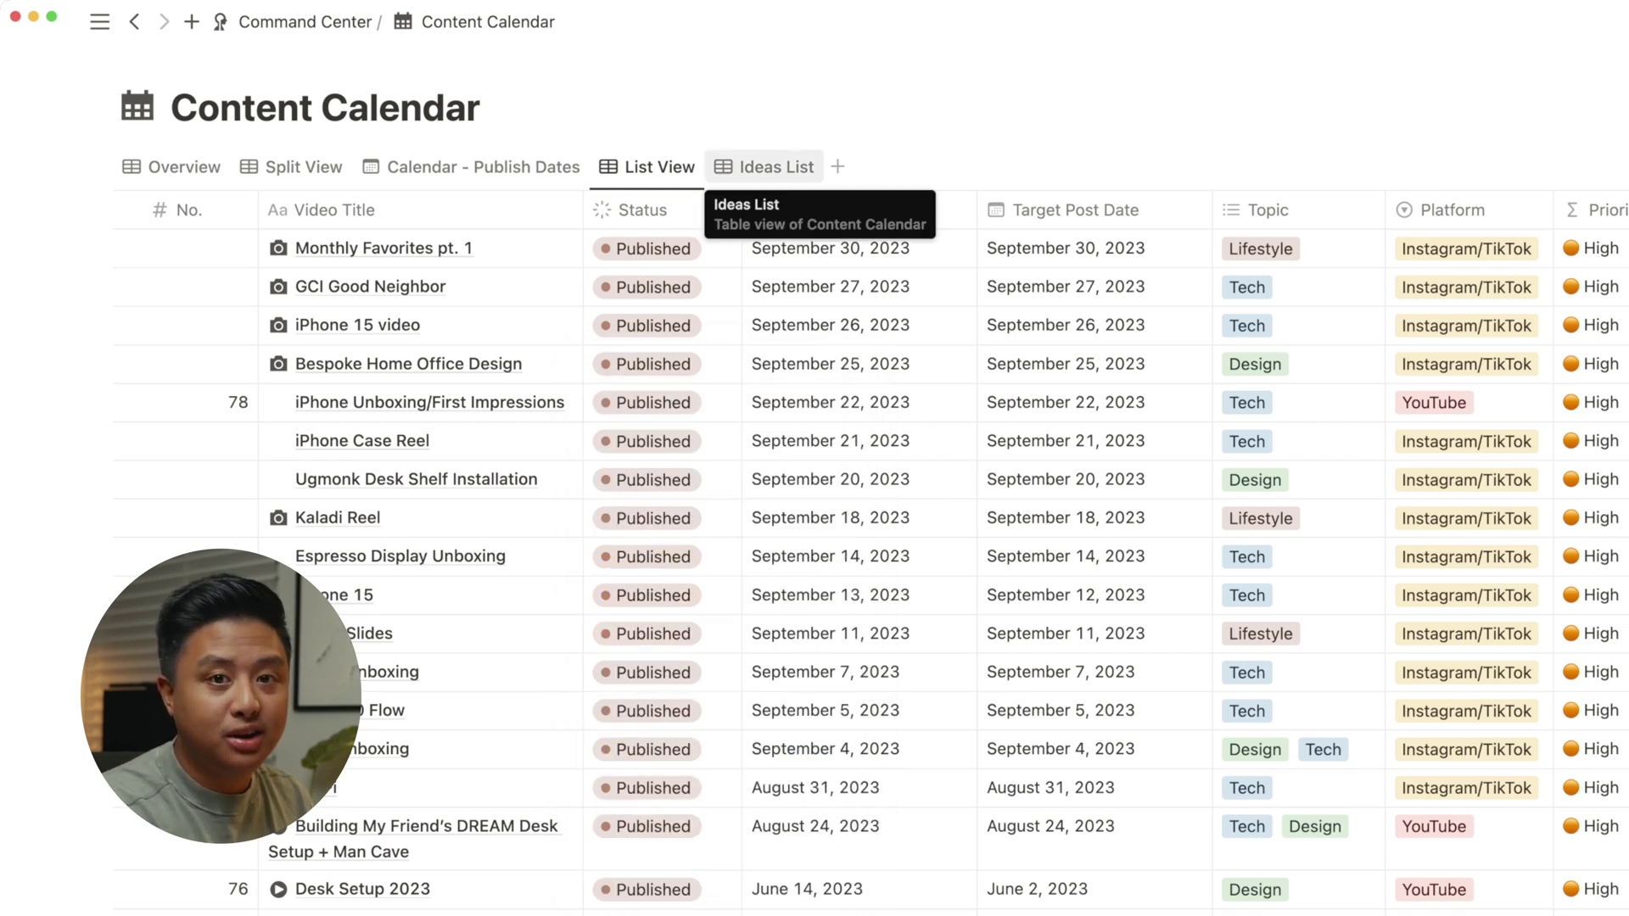